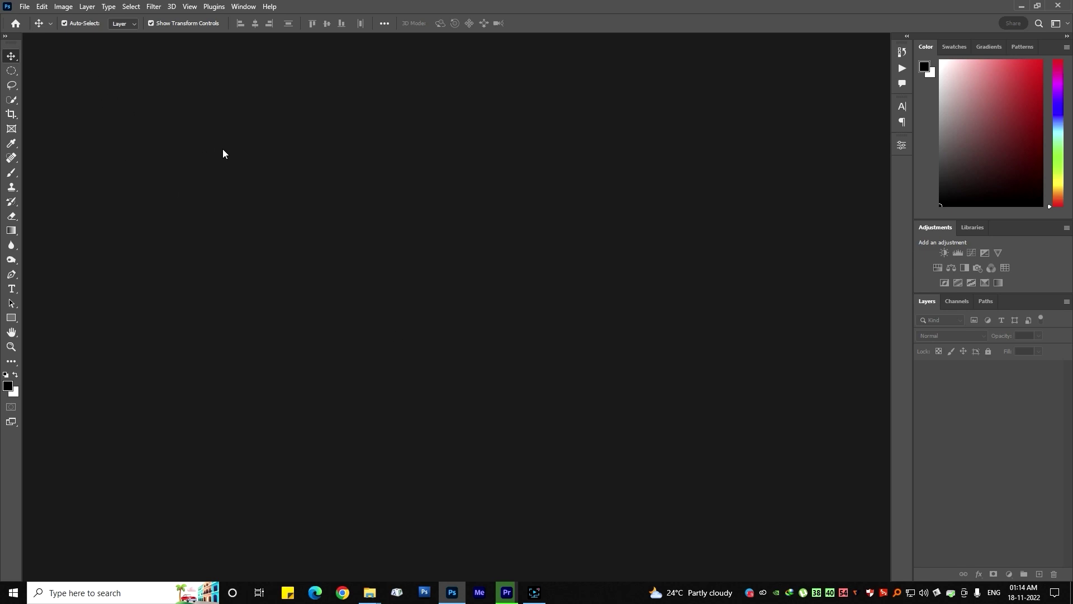
# Start a new document and switch its size units to inches.
pyautogui.click(77, 28)
pyautogui.hotkey('ctrl', 'n')
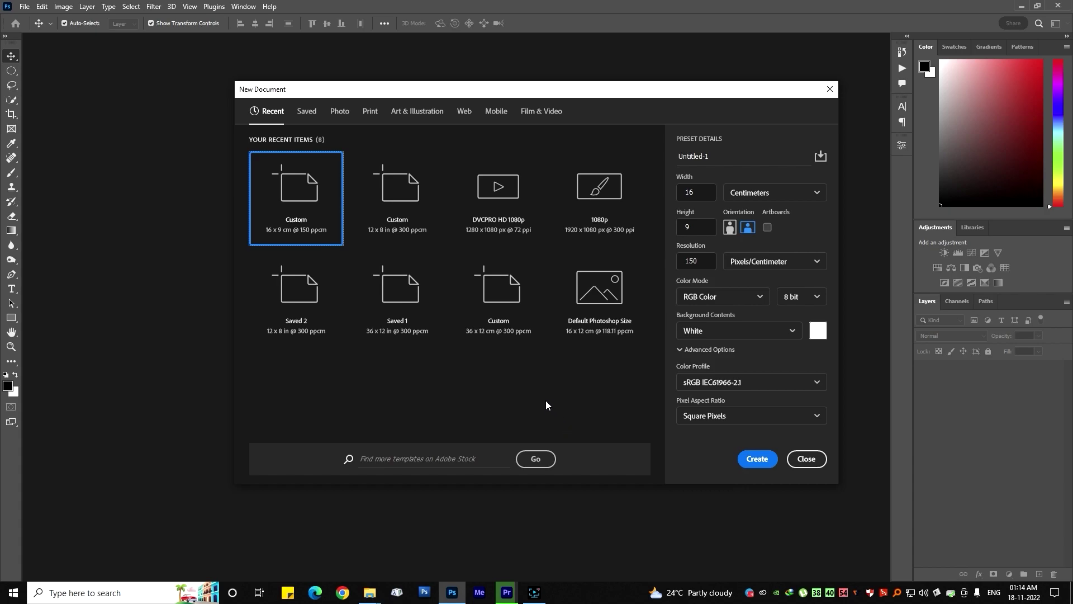
pyautogui.click(703, 193)
pyautogui.click(706, 227)
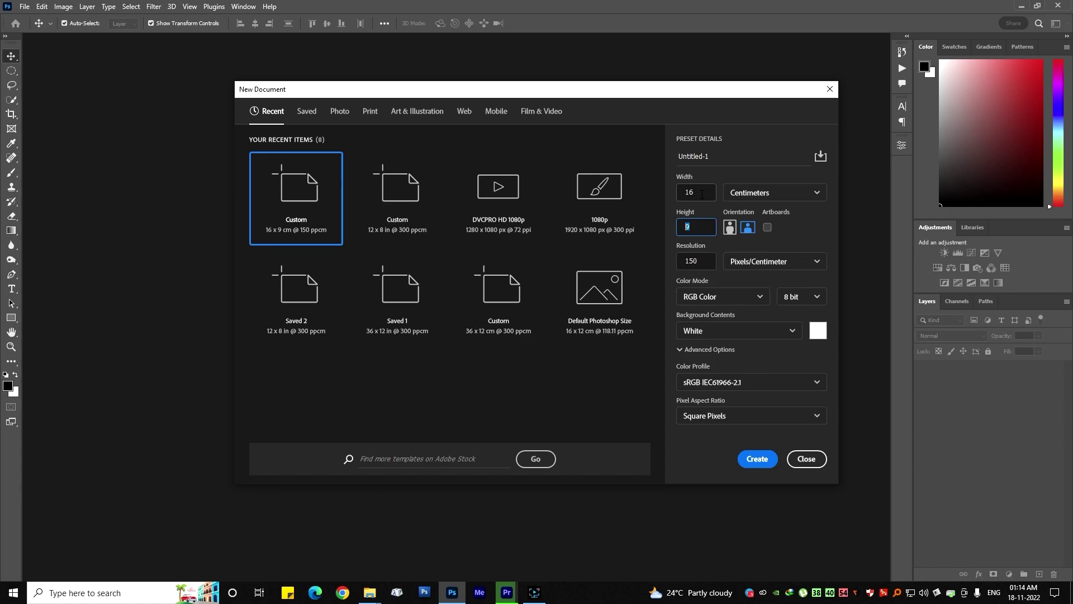
pyautogui.click(699, 194)
pyautogui.click(750, 198)
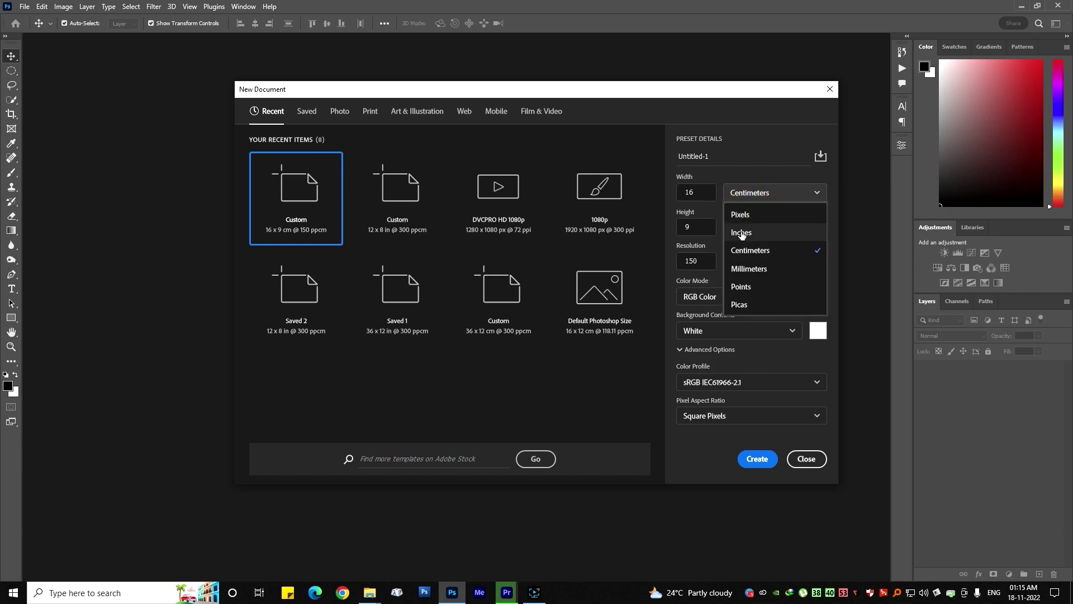
pyautogui.click(743, 234)
# Set width 12 and height 8 inches with resolution 300.
pyautogui.doubleClick(703, 194)
pyautogui.write('12')
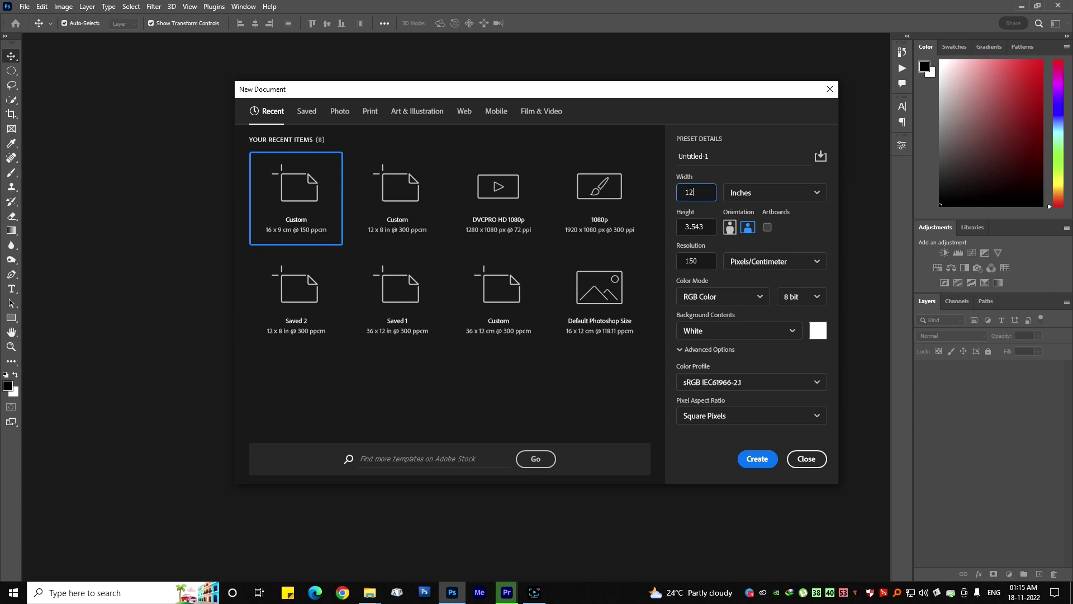
pyautogui.doubleClick(704, 226)
pyautogui.write('18')
pyautogui.press('BackSpace')
pyautogui.press('BackSpace')
pyautogui.write('8')
pyautogui.press('Tab')
pyautogui.write('300')
# Save the current 12 × 8 inch settings as a preset named 12x8.
pyautogui.click(820, 157)
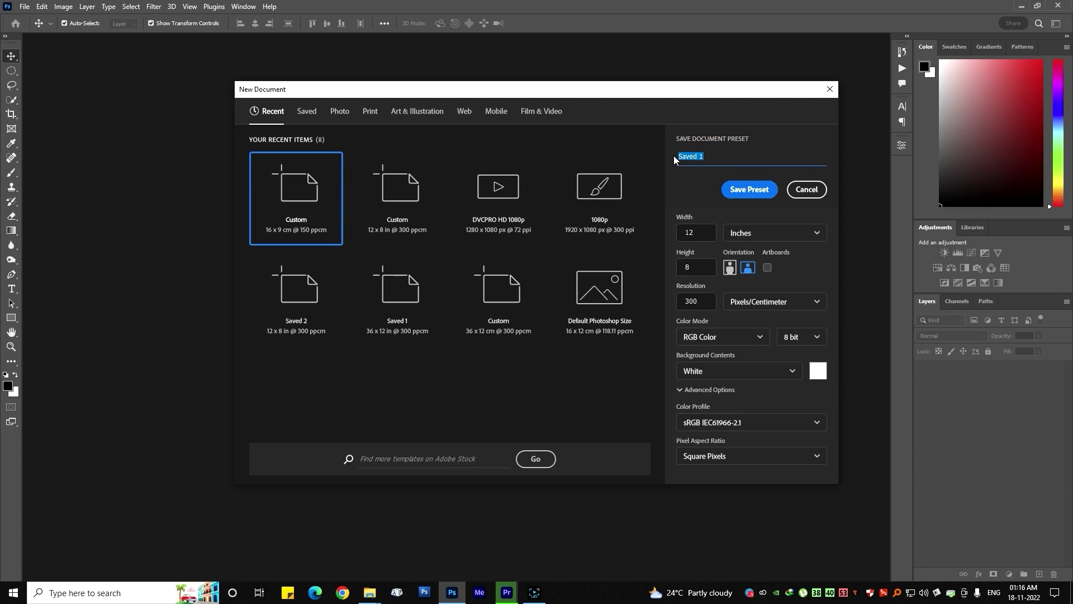
pyautogui.write('12x8')
pyautogui.click(749, 190)
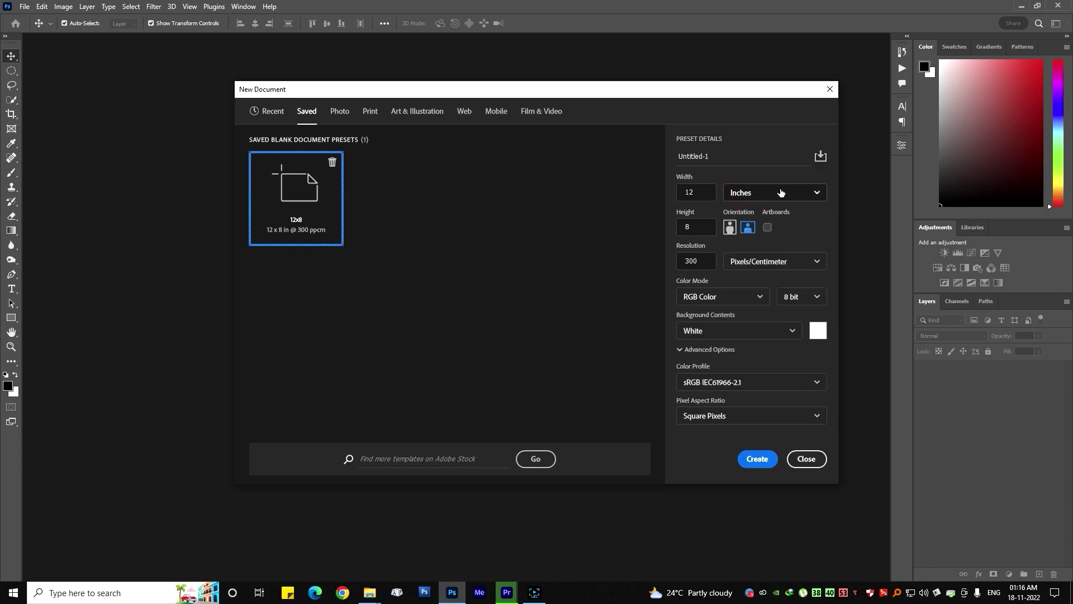
pyautogui.click(275, 227)
pyautogui.write('12x10')
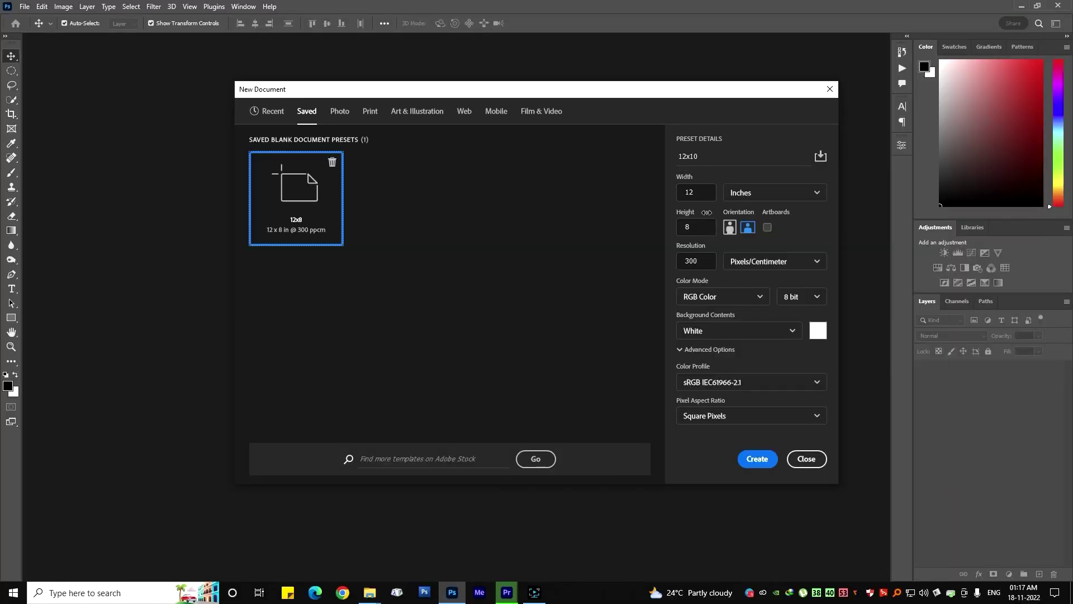
# Change the height to 10 inches and save it as preset 12x10.
pyautogui.doubleClick(692, 226)
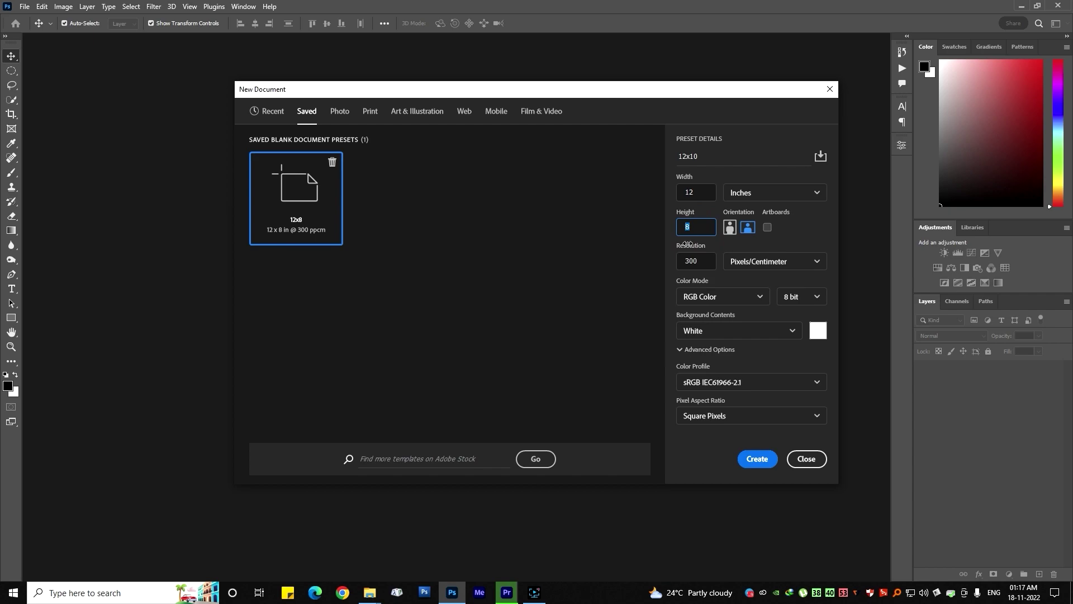
pyautogui.write('10')
pyautogui.click(821, 159)
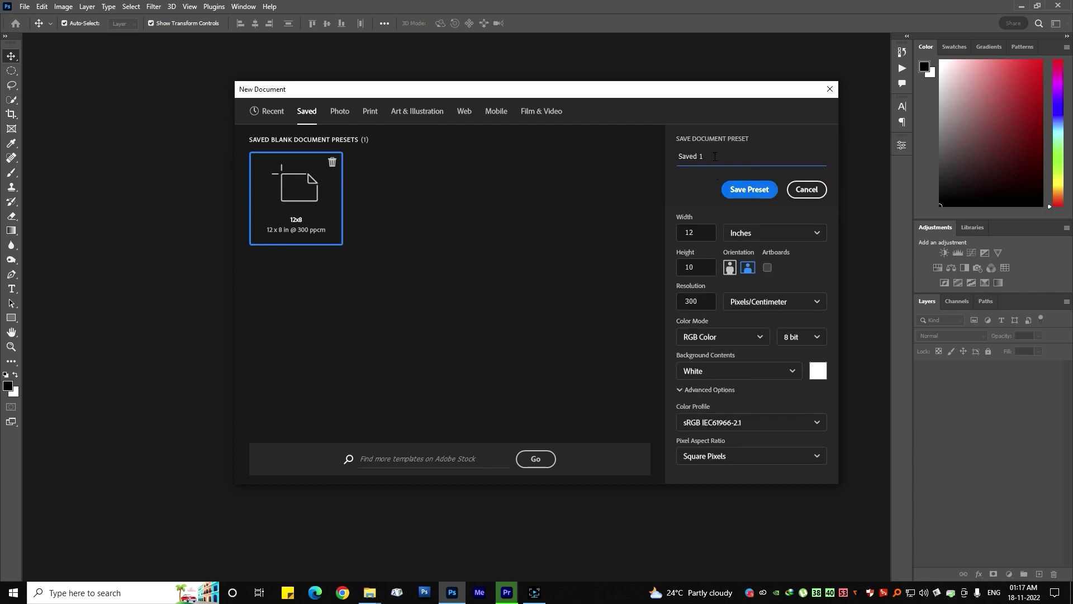
pyautogui.write('12x1')
pyautogui.write('0')
pyautogui.click(748, 189)
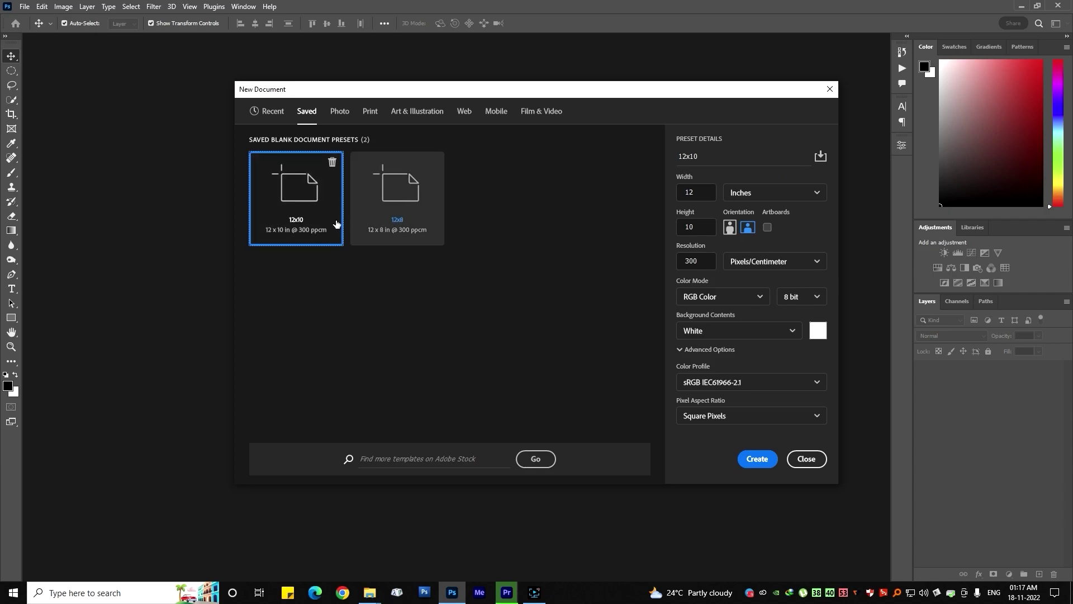
# Change the document size to 30 inches wide by 12 inches high.
pyautogui.click(707, 194)
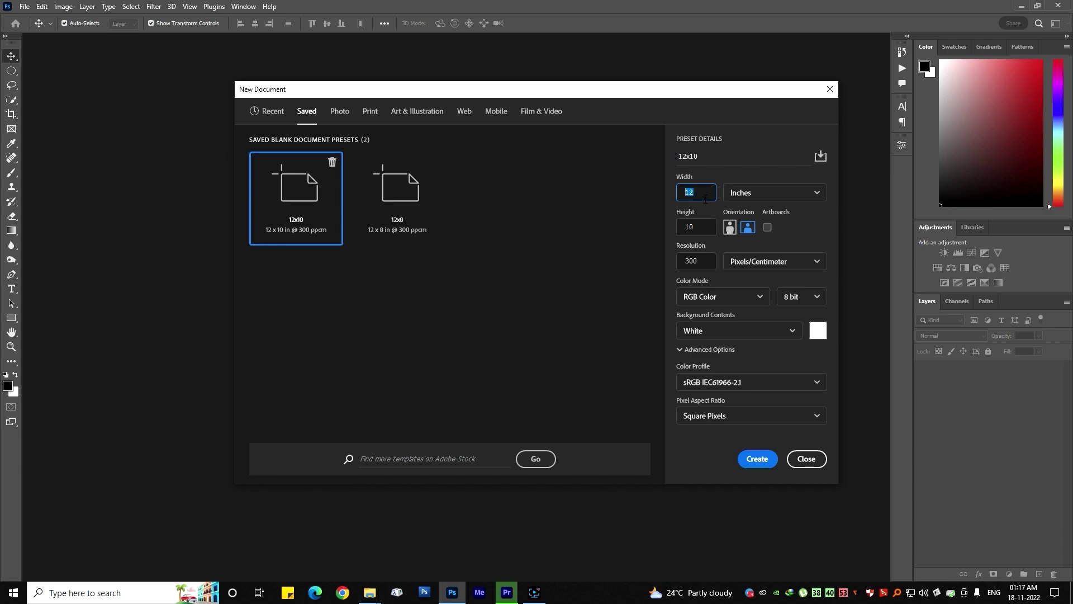
pyautogui.write('30')
pyautogui.click(698, 232)
pyautogui.write('12')
# Save this size as preset 12x30 and close without creating a document.
pyautogui.click(820, 159)
pyautogui.moveTo(712, 157); pyautogui.dragTo(664, 159)
pyautogui.write('12x30')
pyautogui.click(751, 193)
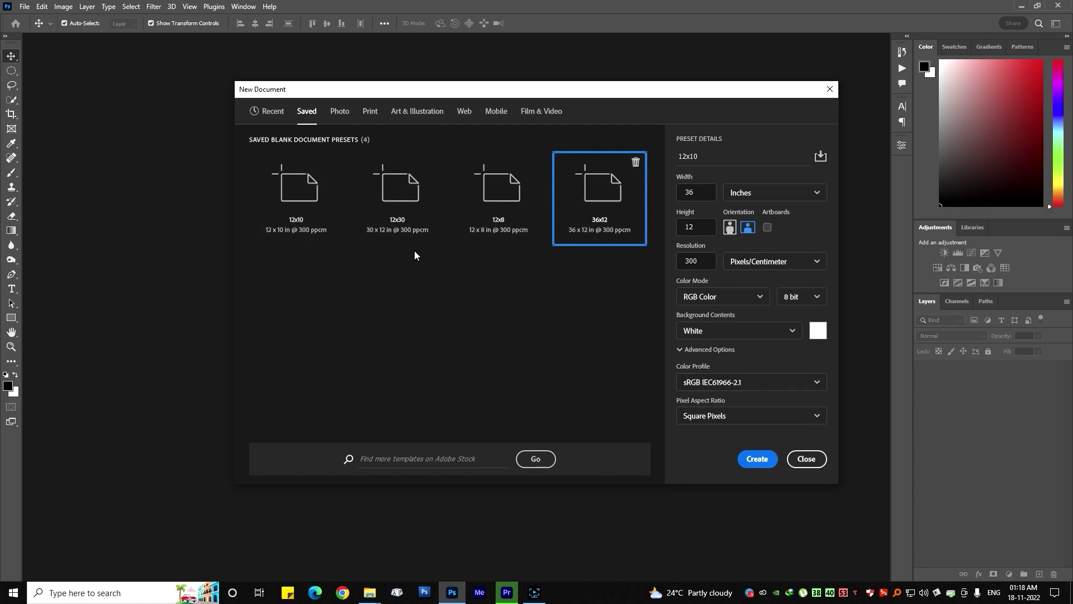
pyautogui.click(806, 458)
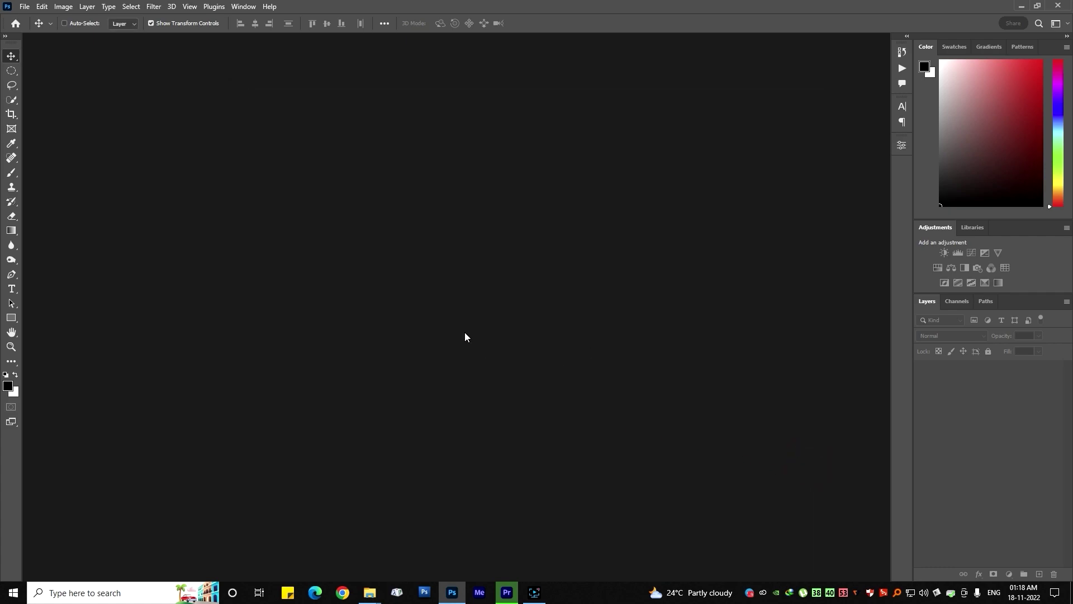
# Create a new document from one of the saved presets in the Saved list.
pyautogui.hotkey('ctrl', 'n')
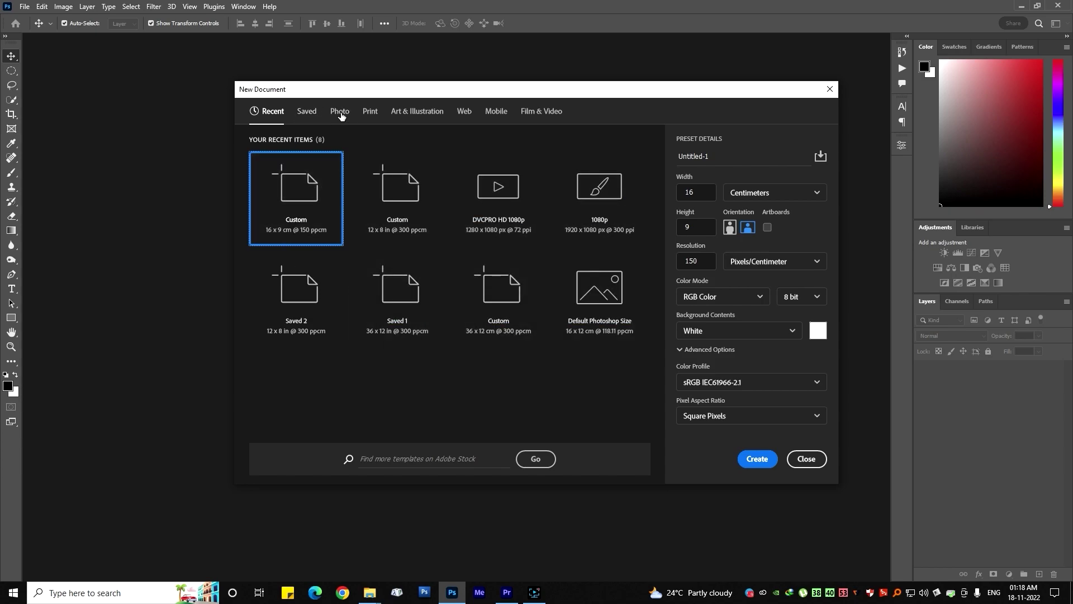
pyautogui.click(313, 114)
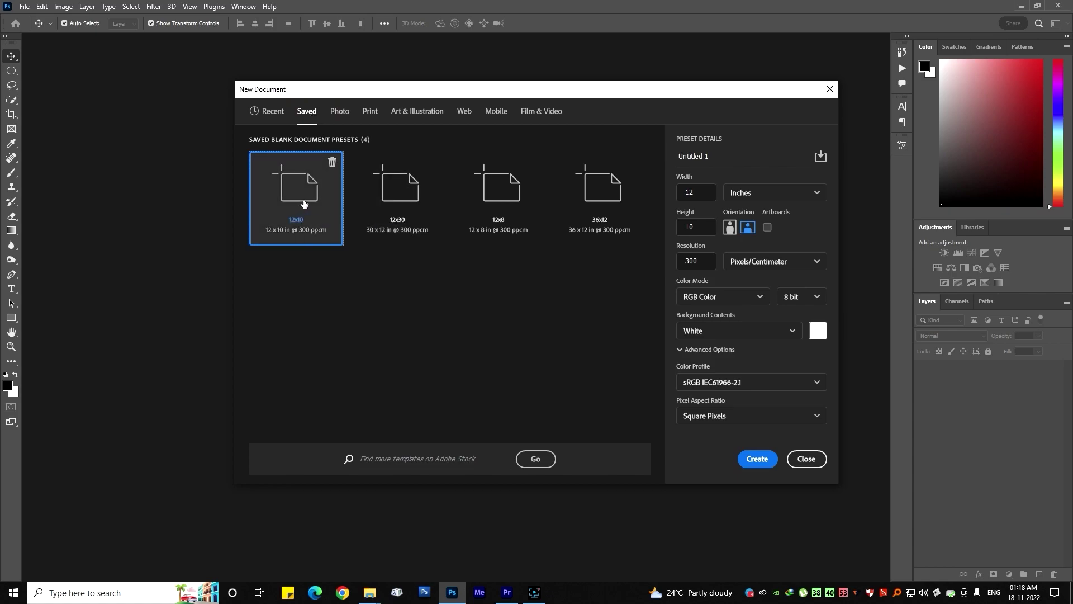
pyautogui.click(390, 192)
pyautogui.click(591, 199)
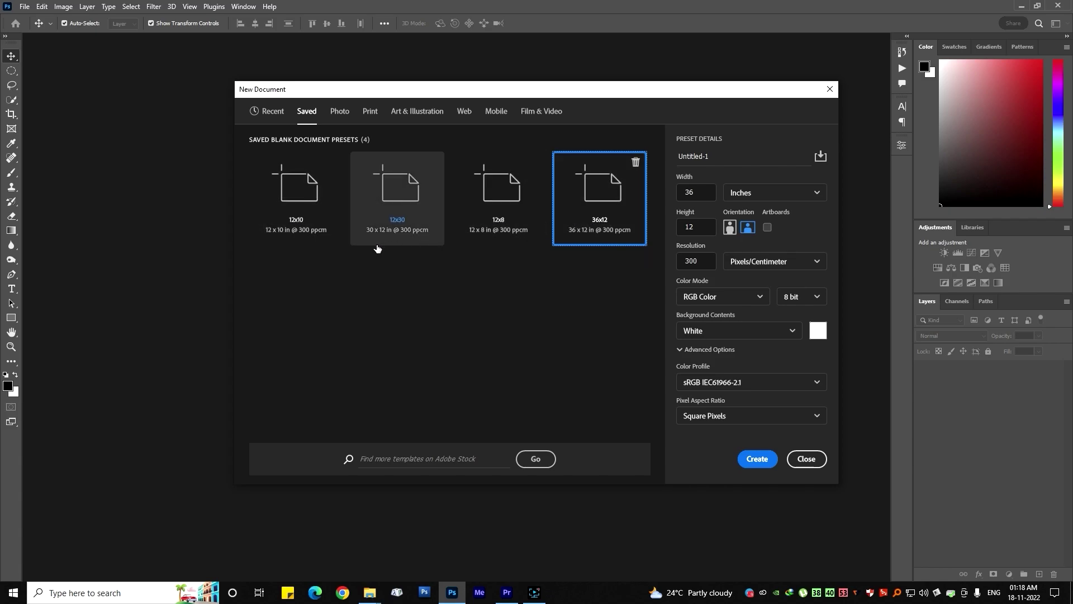
pyautogui.doubleClick(407, 211)
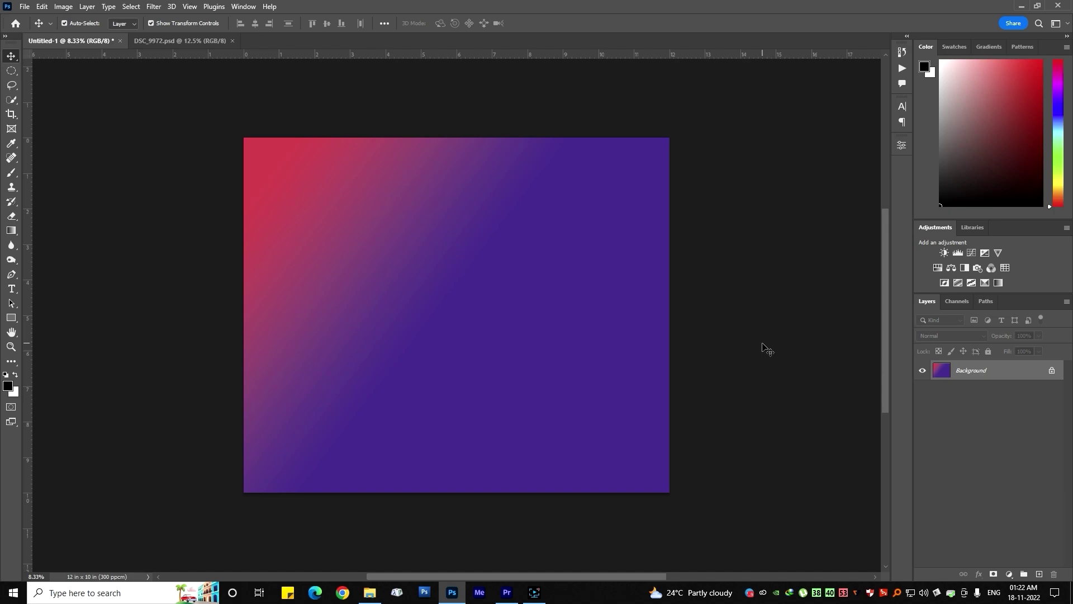
# Drag the couple from DSC_9972 onto the gradient document and scale them up slightly.
pyautogui.click(203, 41)
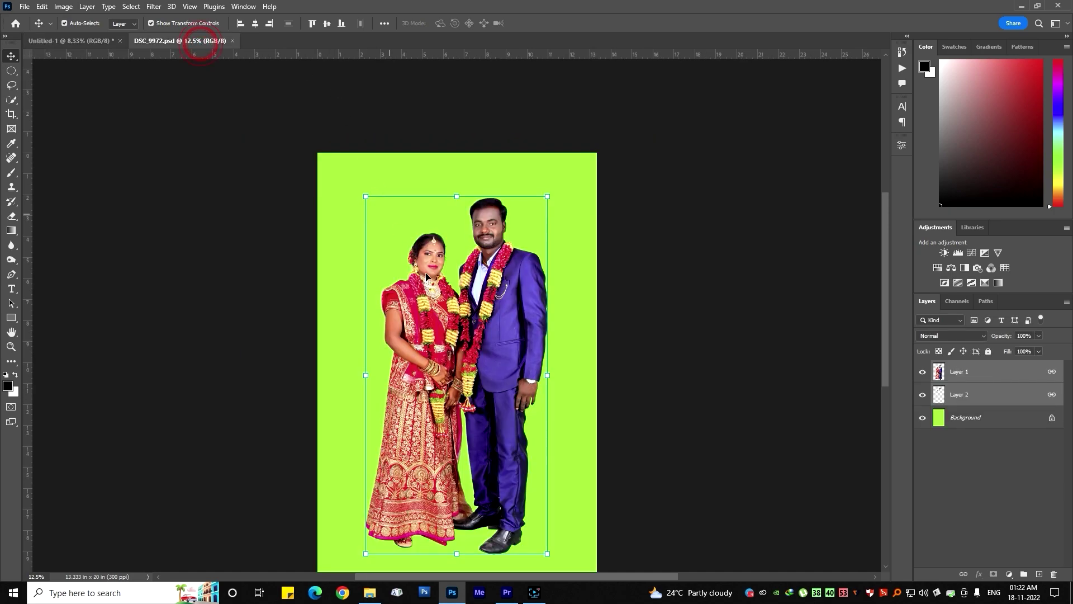
pyautogui.moveTo(79, 49)
pyautogui.mouseDown()
pyautogui.moveTo(488, 307)
pyautogui.moveTo(472, 307)
pyautogui.mouseUp()
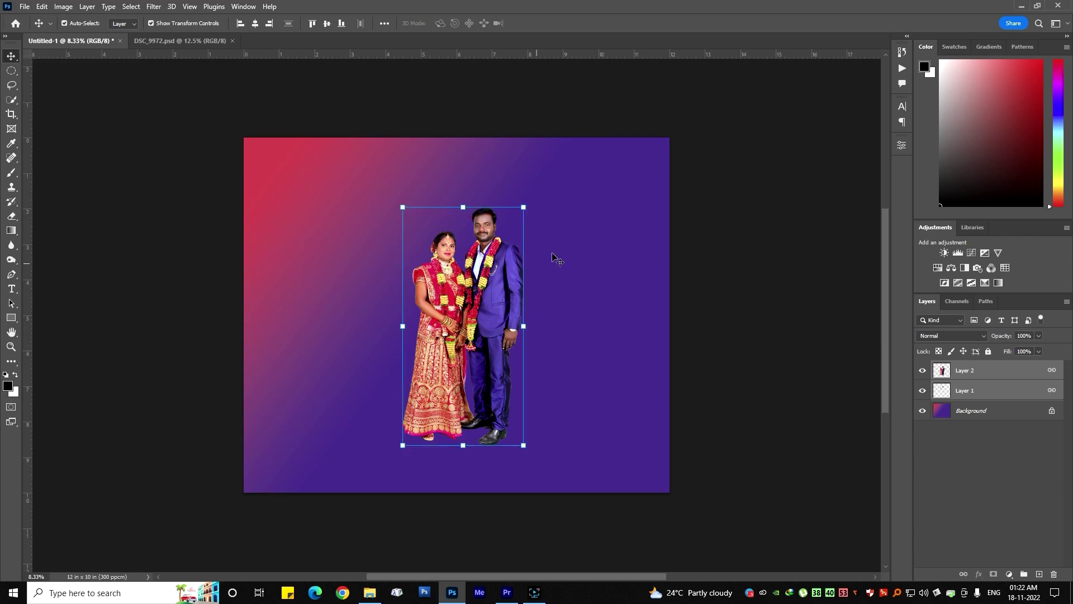
pyautogui.hotkey('ctrl', 't')
pyautogui.moveTo(525, 204)
pyautogui.mouseDown()
pyautogui.moveTo(545, 206)
pyautogui.moveTo(555, 179)
pyautogui.moveTo(532, 193)
pyautogui.mouseUp()
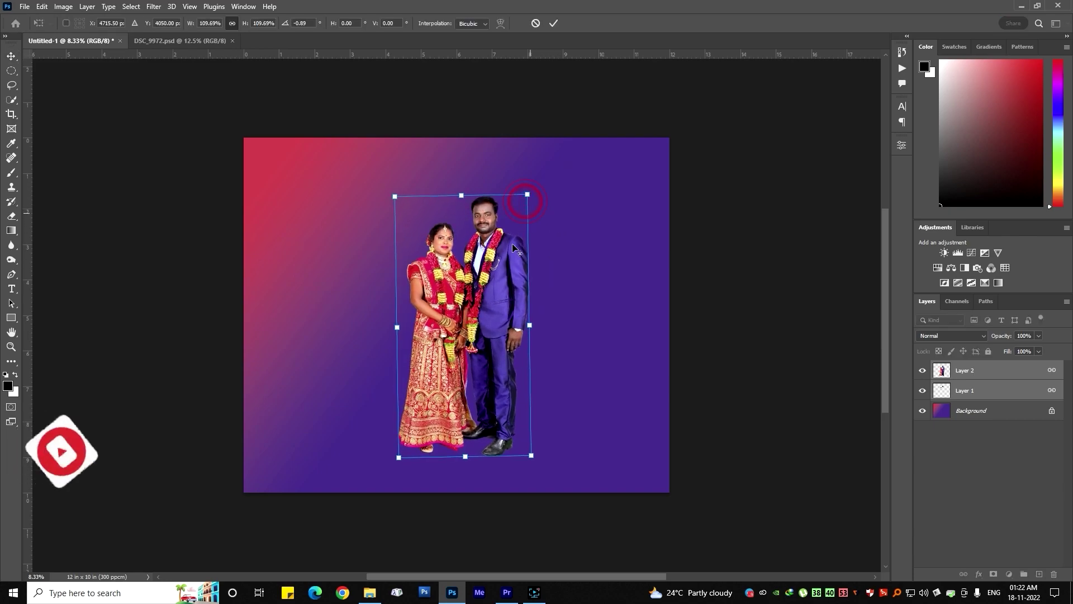
pyautogui.press('Return')
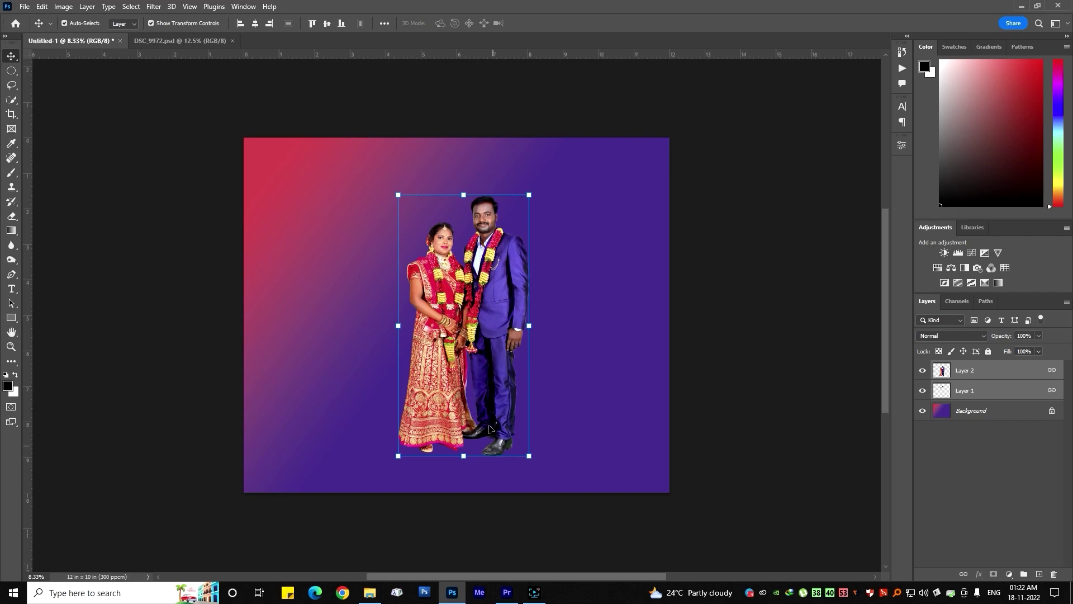
pyautogui.click(950, 416)
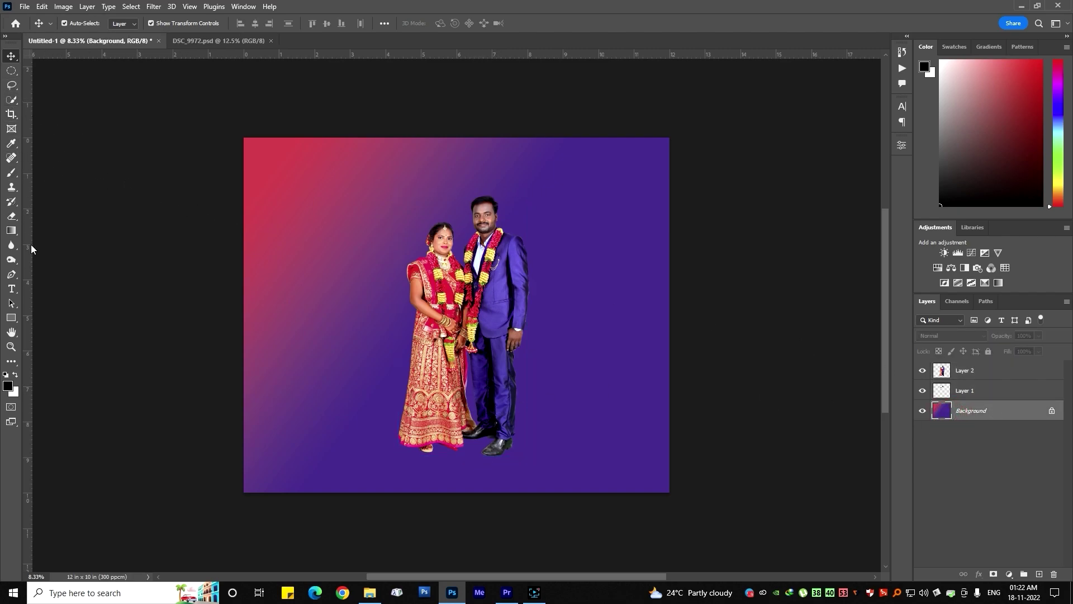
pyautogui.click(16, 173)
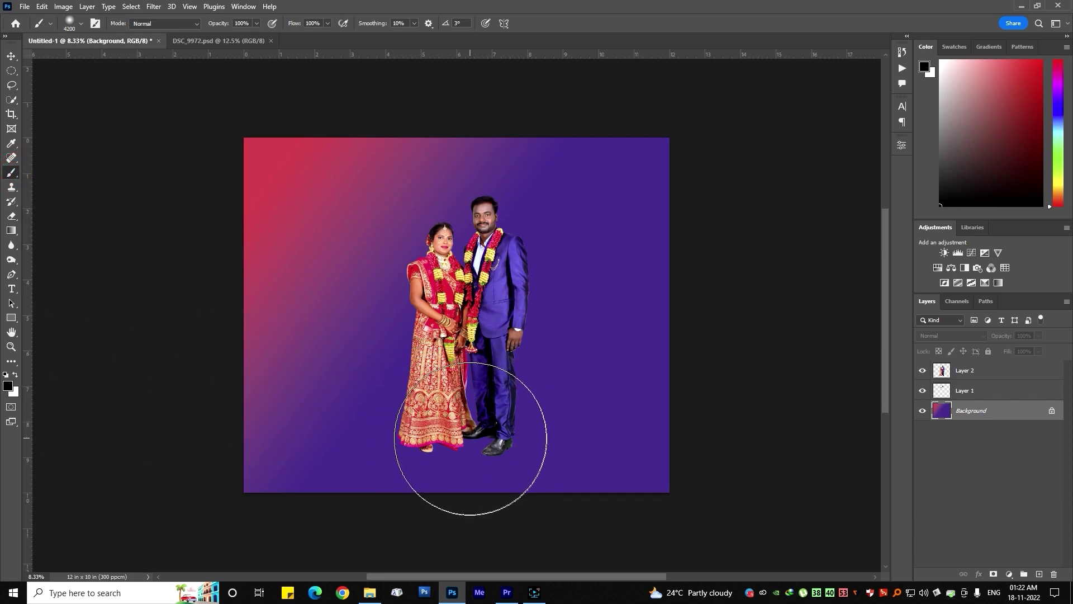
# Paint a dark shadow stroke beneath the couple's feet with a smaller brush.
pyautogui.press('[')
pyautogui.press('[')
pyautogui.press('[')
pyautogui.press('[')
pyautogui.press('[')
pyautogui.press('[')
pyautogui.press('[')
pyautogui.press('[')
pyautogui.press('[')
pyautogui.press('[')
pyautogui.press('[')
pyautogui.press('[')
pyautogui.press('[')
pyautogui.moveTo(442, 446); pyautogui.dragTo(532, 434)
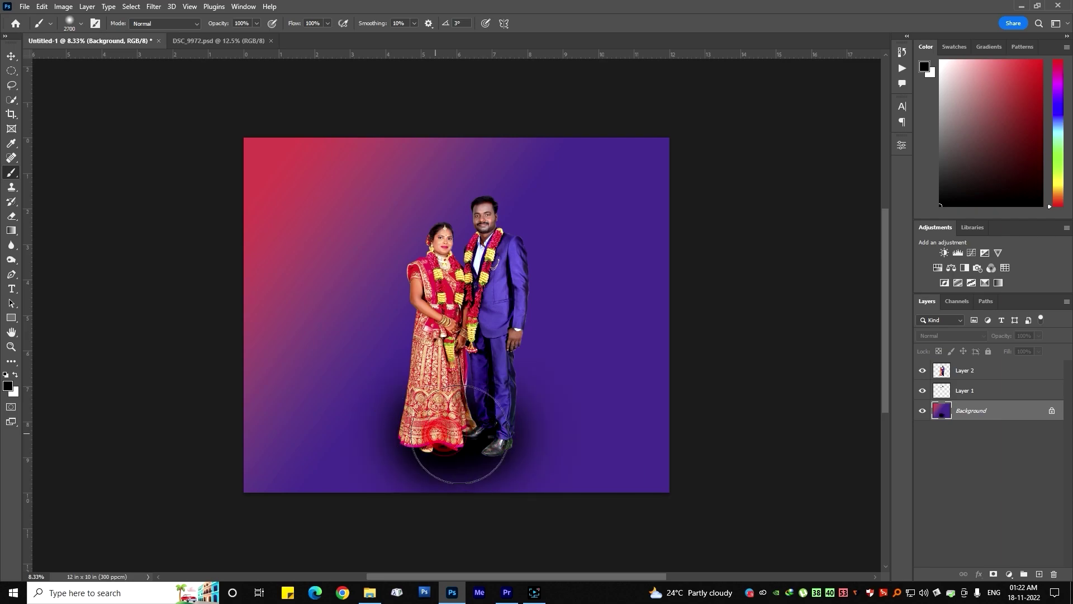
pyautogui.press('v')
pyautogui.press('b')
pyautogui.press('v')
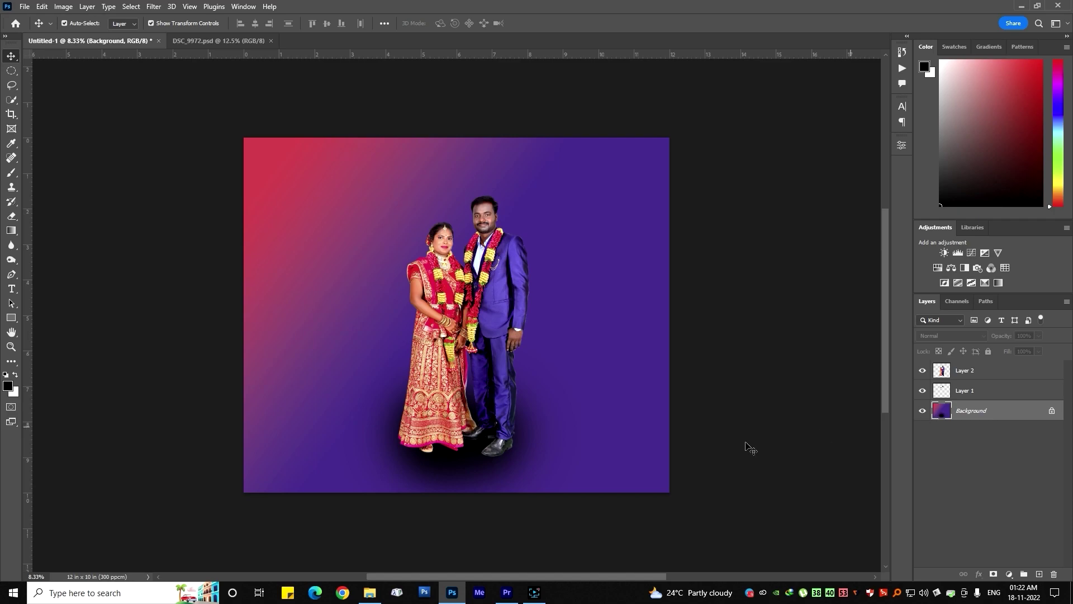
# Settle the couple just above the shadow and add an empty layer above Background.
pyautogui.click(485, 450)
pyautogui.moveTo(456, 378); pyautogui.dragTo(479, 361)
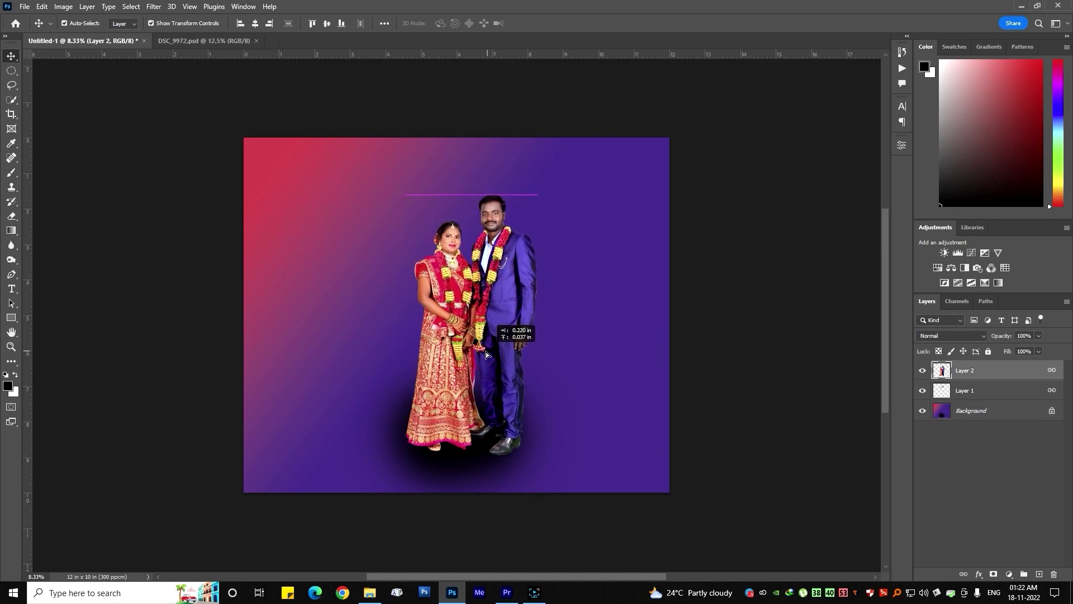
pyautogui.moveTo(478, 361); pyautogui.dragTo(485, 355)
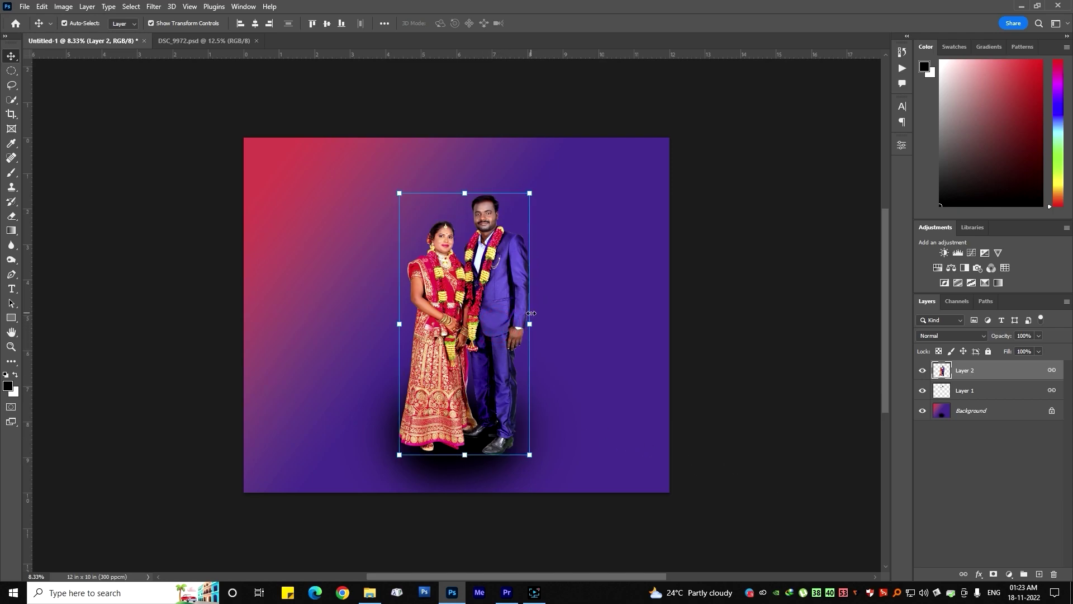
pyautogui.click(480, 473)
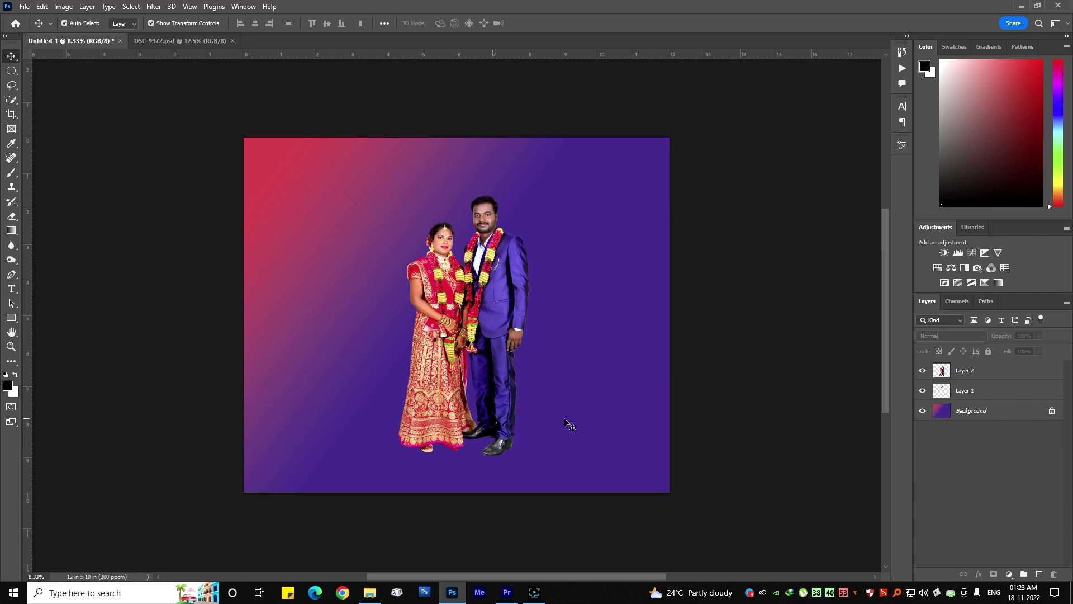
pyautogui.press('ctrl')
pyautogui.click(988, 411)
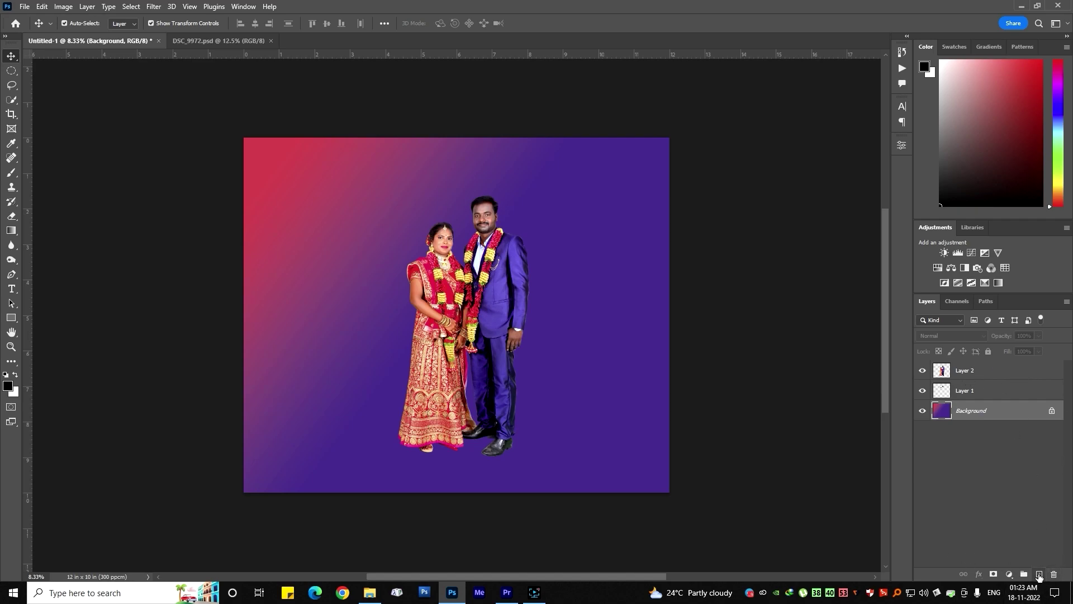
pyautogui.click(1039, 575)
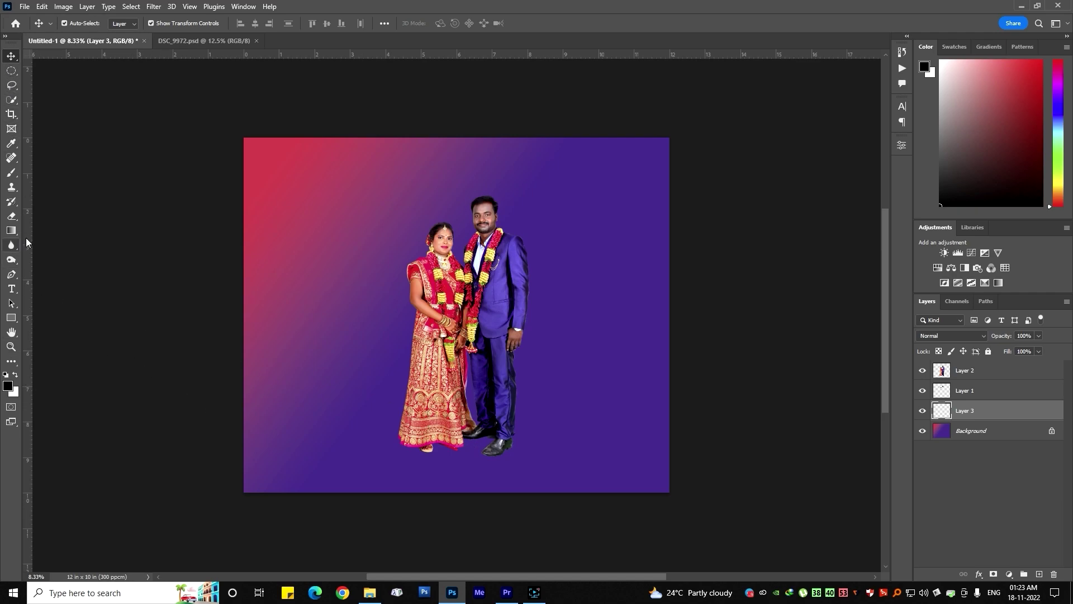
# Paint a first soft shadow under the feet, resize and shift it, then clear it.
pyautogui.click(11, 176)
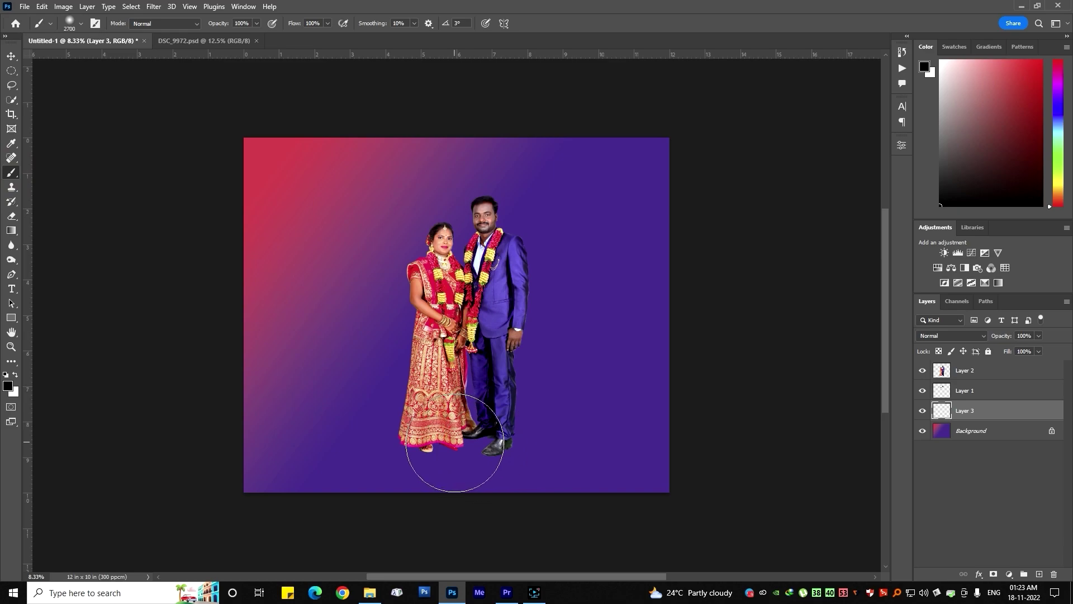
pyautogui.moveTo(444, 455); pyautogui.dragTo(498, 445)
pyautogui.click(495, 442)
pyautogui.press('v')
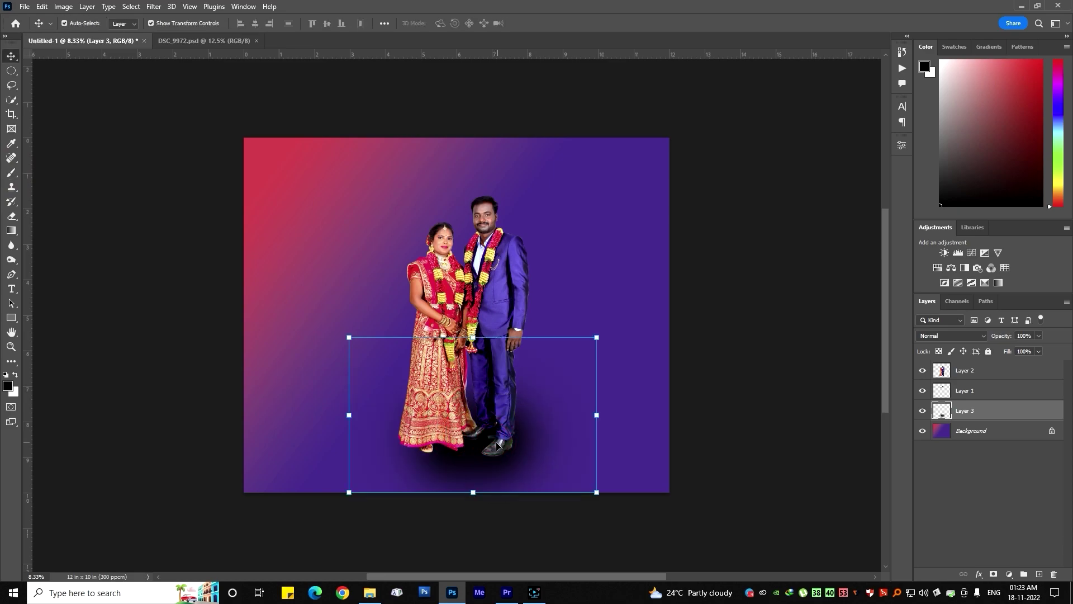
pyautogui.moveTo(597, 337); pyautogui.dragTo(618, 324)
pyautogui.moveTo(534, 437); pyautogui.dragTo(503, 434)
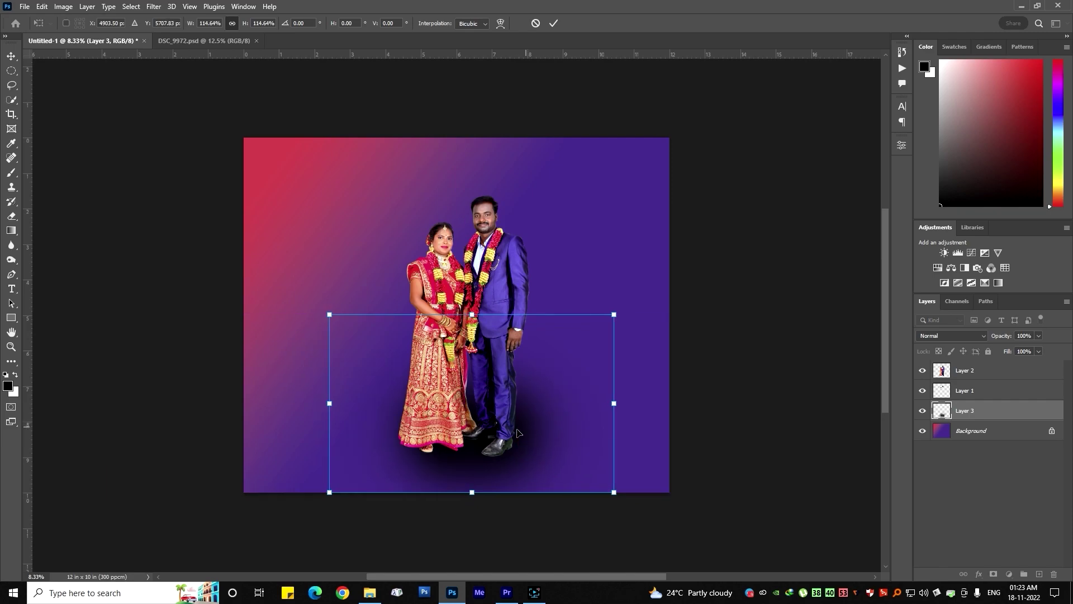
pyautogui.write('490')
pyautogui.press('Return')
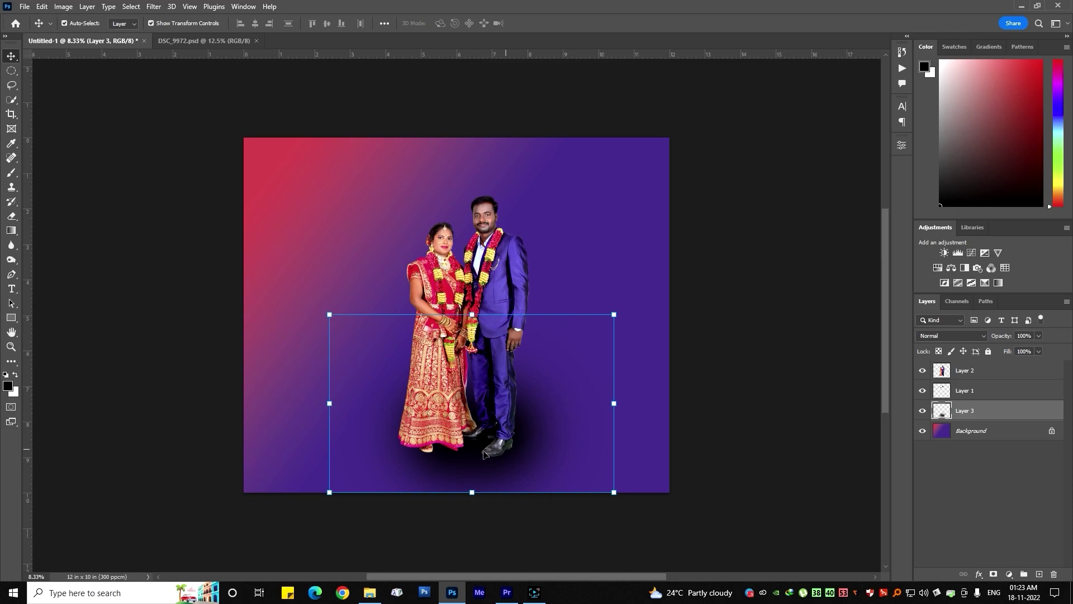
pyautogui.moveTo(469, 463); pyautogui.dragTo(462, 456)
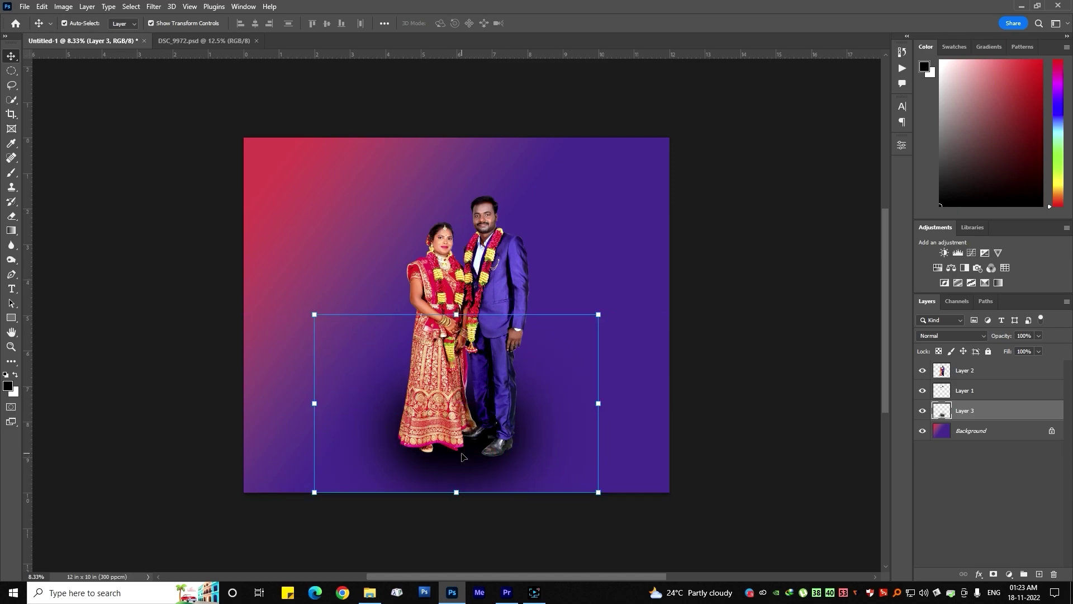
pyautogui.press('ctrl')
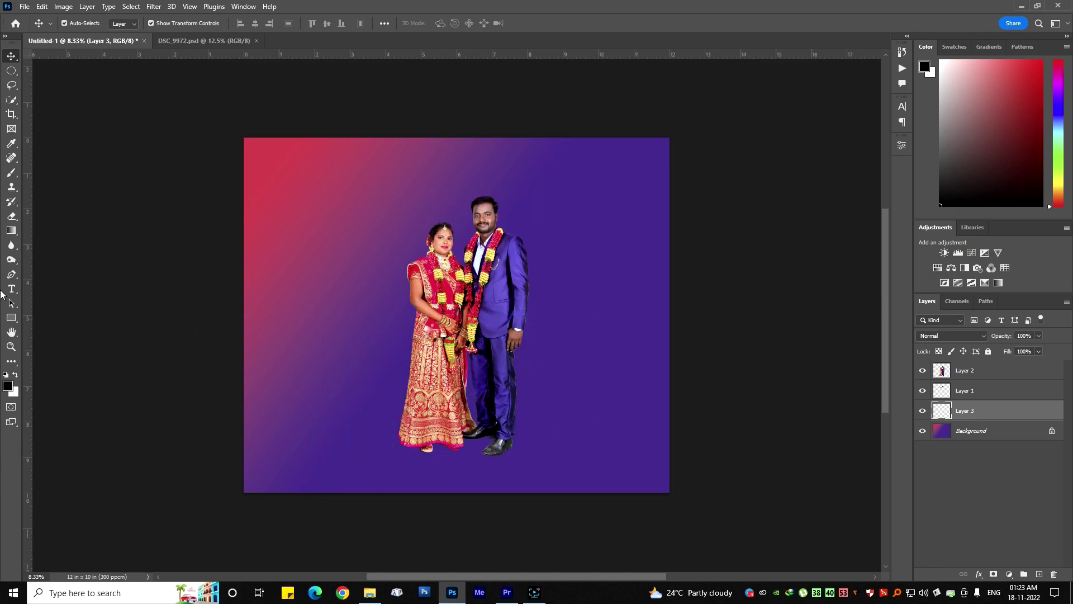
# Flatten the brush tip's roundness and paint a flattened shadow beneath the feet.
pyautogui.click(12, 172)
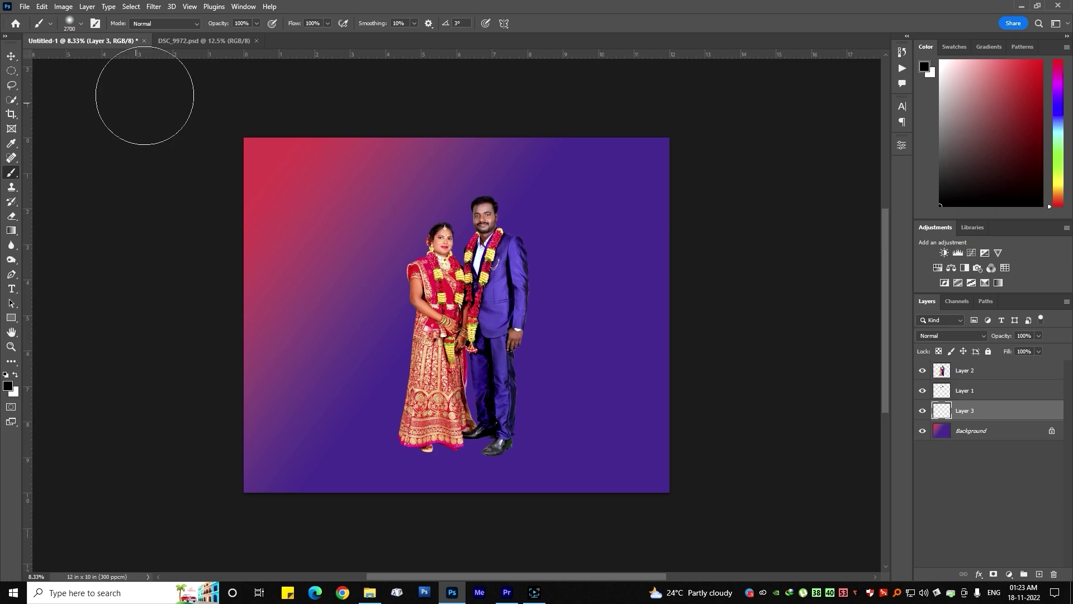
pyautogui.click(81, 24)
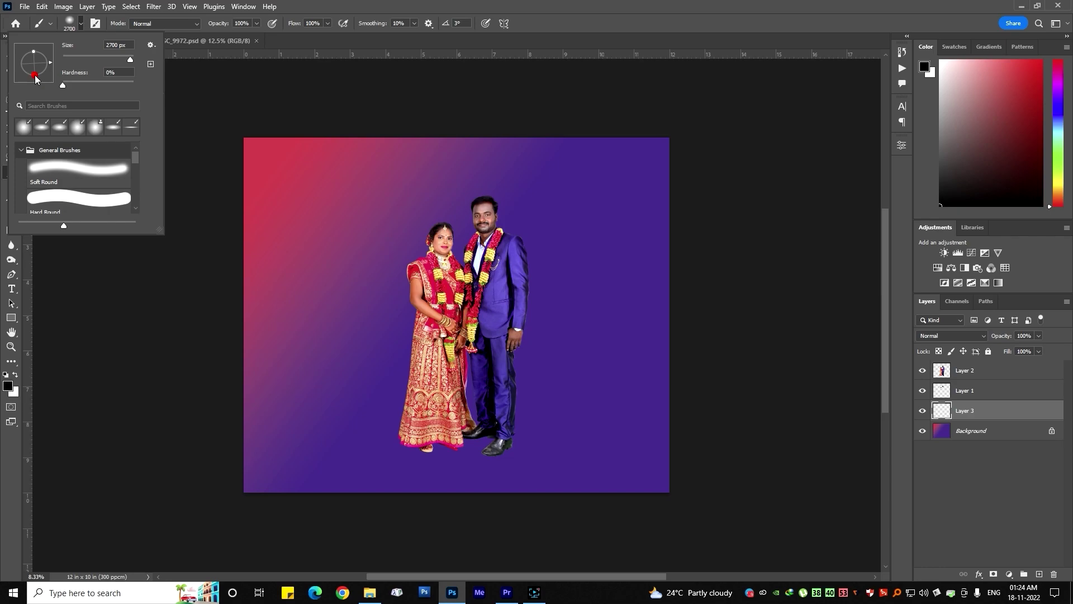
pyautogui.moveTo(34, 70); pyautogui.dragTo(35, 69)
pyautogui.moveTo(35, 74); pyautogui.dragTo(35, 67)
pyautogui.moveTo(463, 449); pyautogui.dragTo(558, 456)
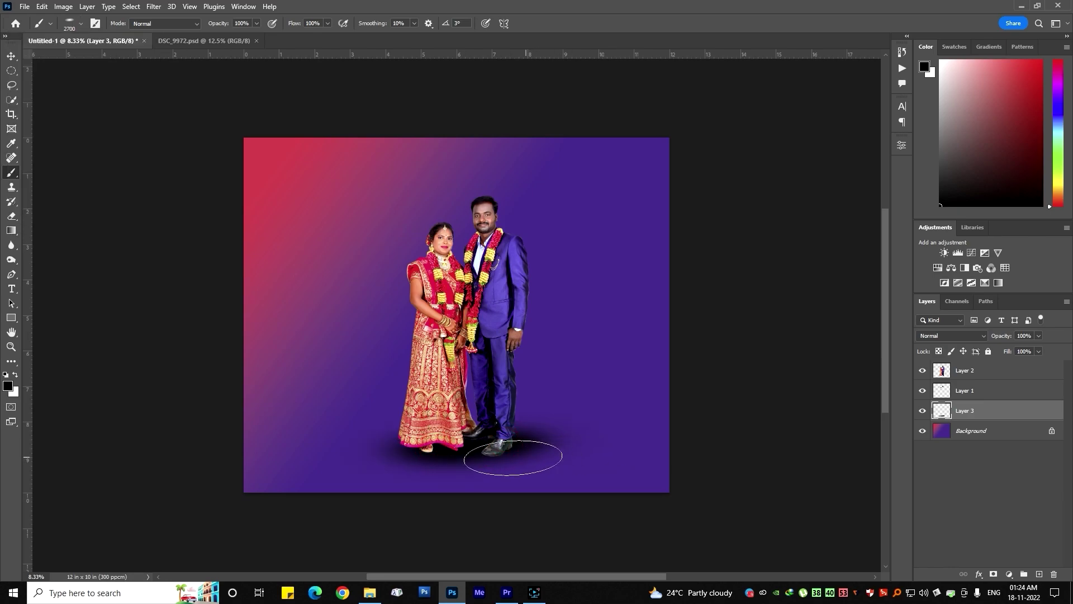
# Rotate and nudge the shadow to match the floor, then restore the round brush tip.
pyautogui.press('v')
pyautogui.moveTo(615, 398); pyautogui.dragTo(632, 384)
pyautogui.moveTo(504, 443); pyautogui.dragTo(499, 447)
pyautogui.press('Return')
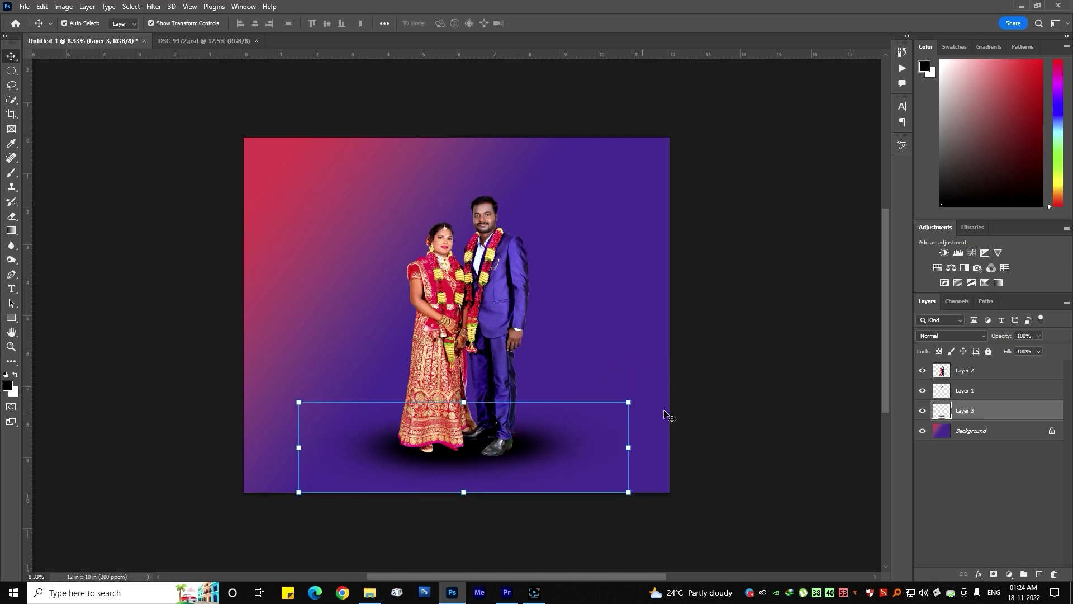
pyautogui.click(487, 333)
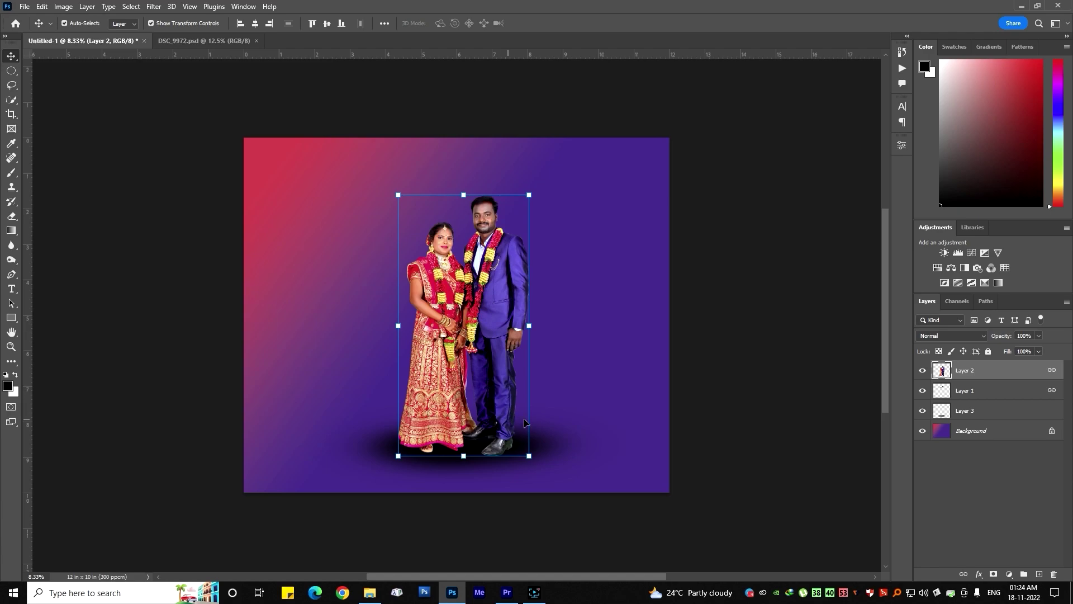
pyautogui.click(11, 172)
pyautogui.click(81, 25)
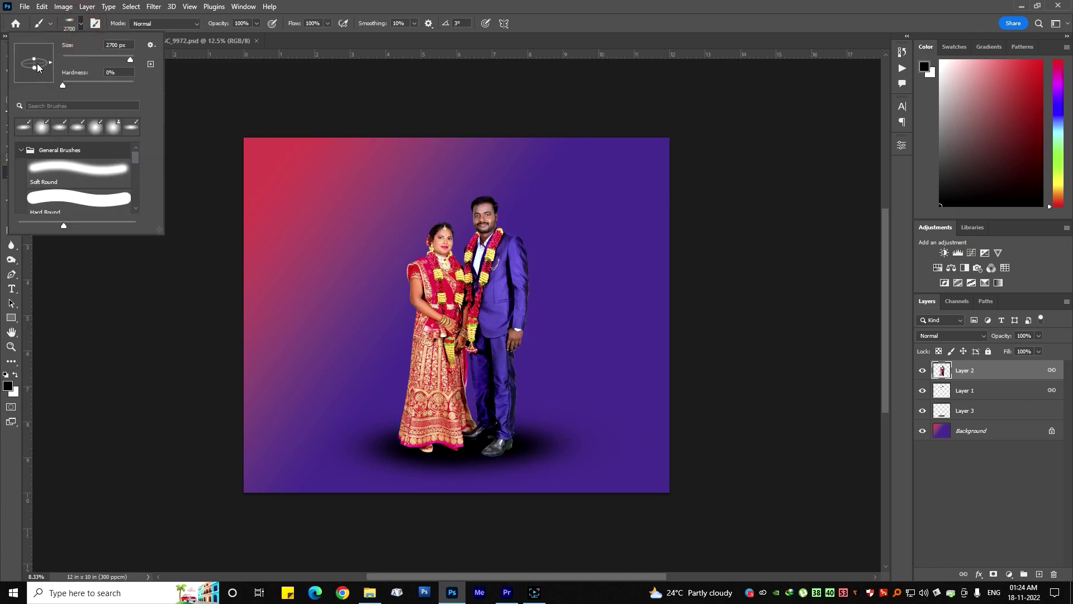
pyautogui.moveTo(36, 68); pyautogui.dragTo(40, 57)
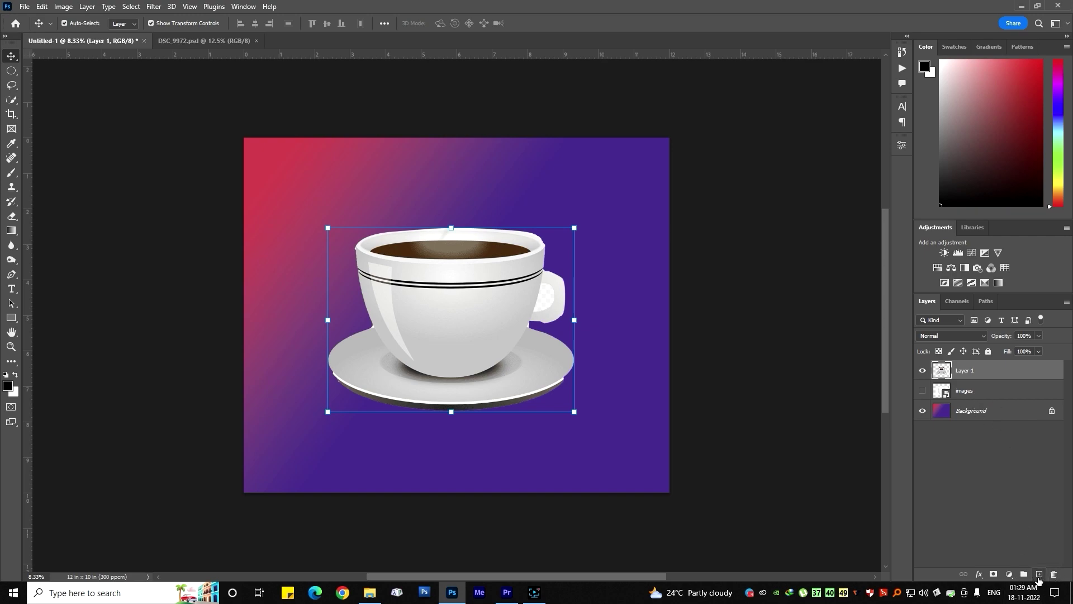
# Add a new layer below the cup and paint a soft dark shadow under the saucer.
pyautogui.click(1038, 575)
pyautogui.moveTo(964, 391); pyautogui.dragTo(966, 364)
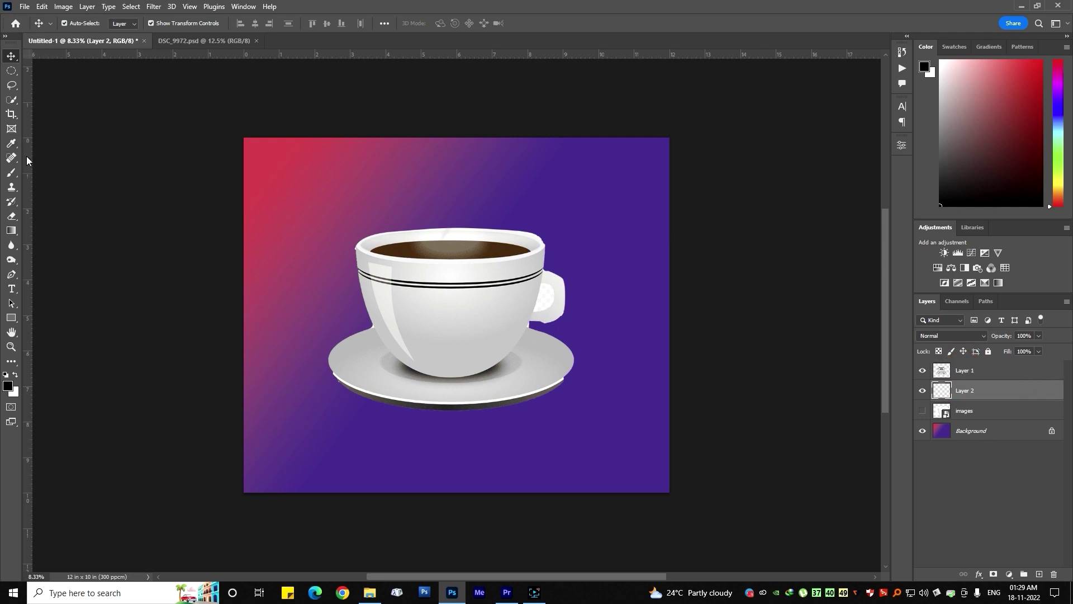
pyautogui.click(16, 174)
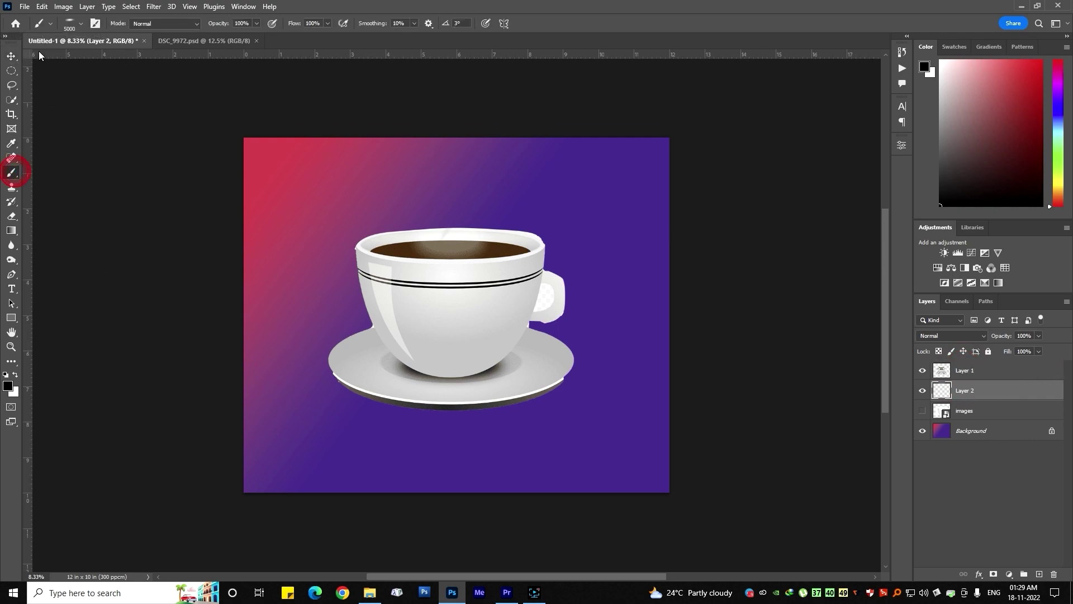
pyautogui.click(82, 24)
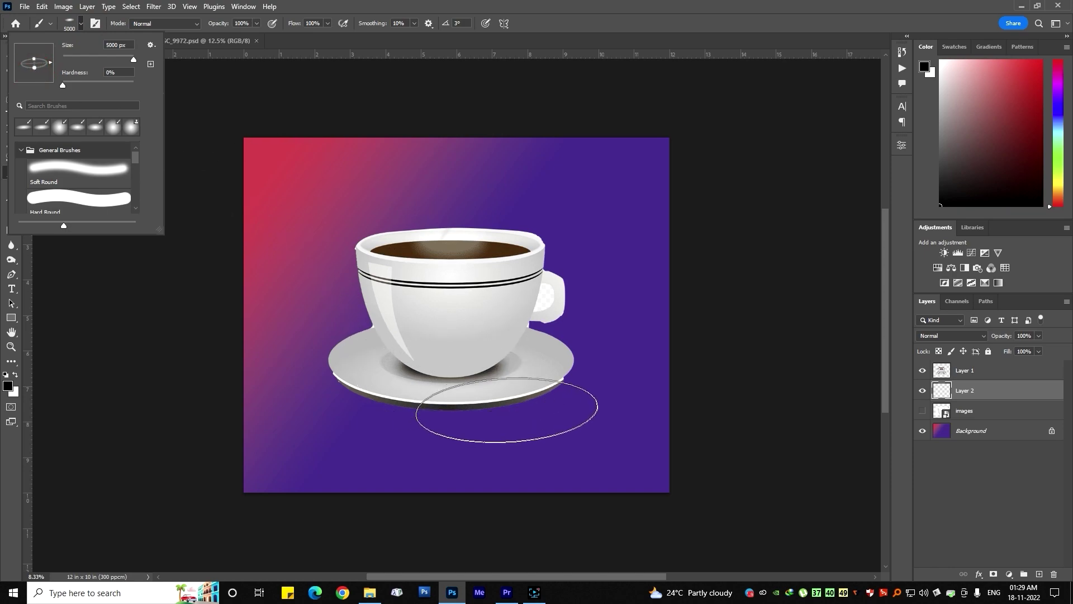
pyautogui.click(433, 395)
pyautogui.moveTo(464, 397)
pyautogui.mouseDown()
pyautogui.moveTo(378, 375)
pyautogui.moveTo(369, 392)
pyautogui.moveTo(405, 370)
pyautogui.mouseUp()
pyautogui.moveTo(486, 359); pyautogui.dragTo(431, 392)
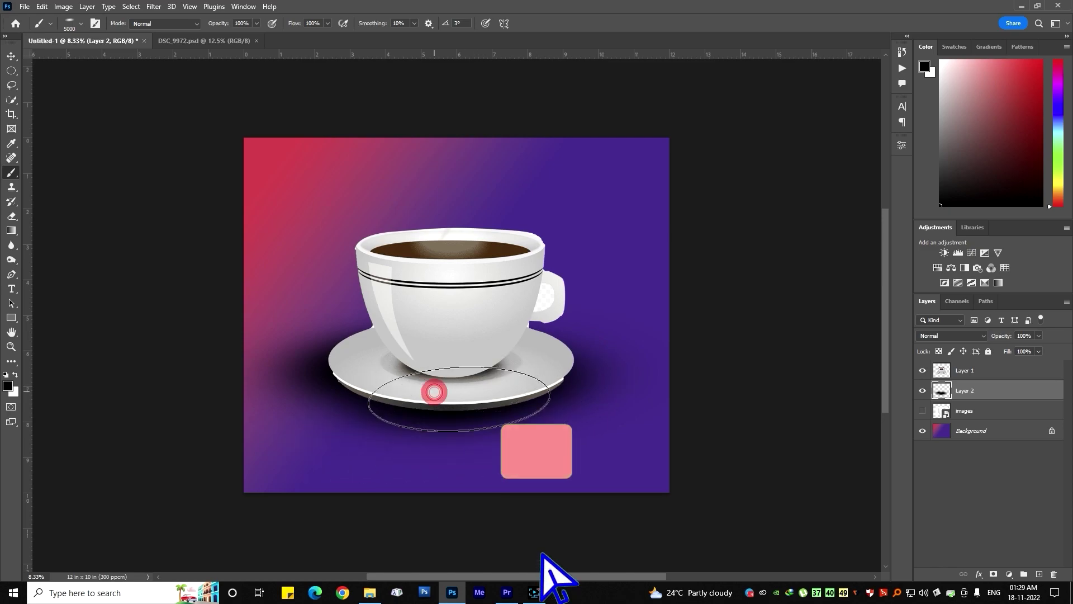
# Narrow the saucer shadow from its left side and reposition it with Free Transform.
pyautogui.press('v')
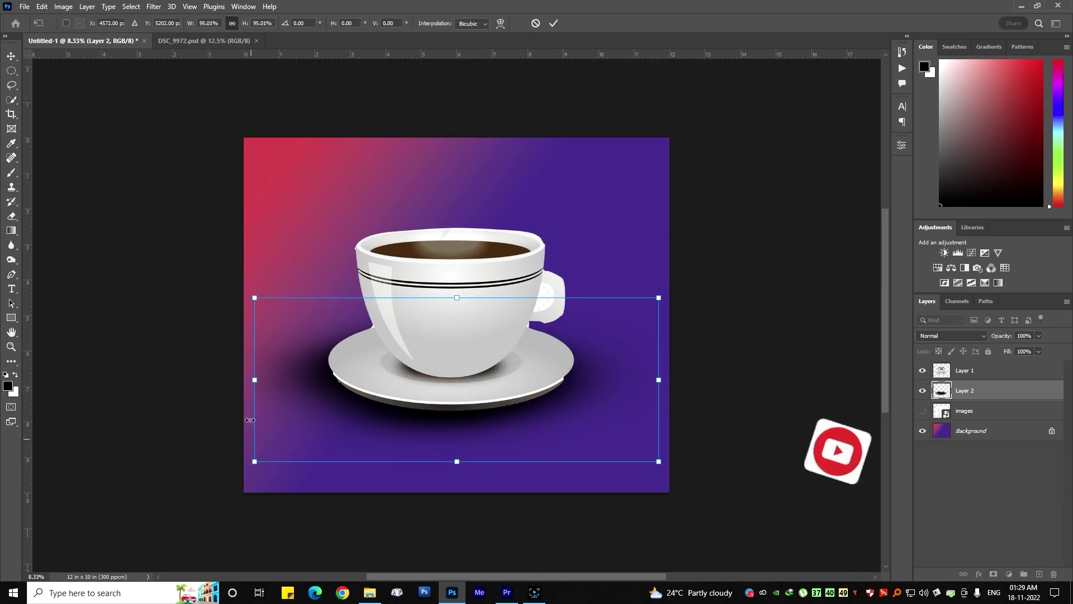
pyautogui.moveTo(255, 380); pyautogui.dragTo(284, 380)
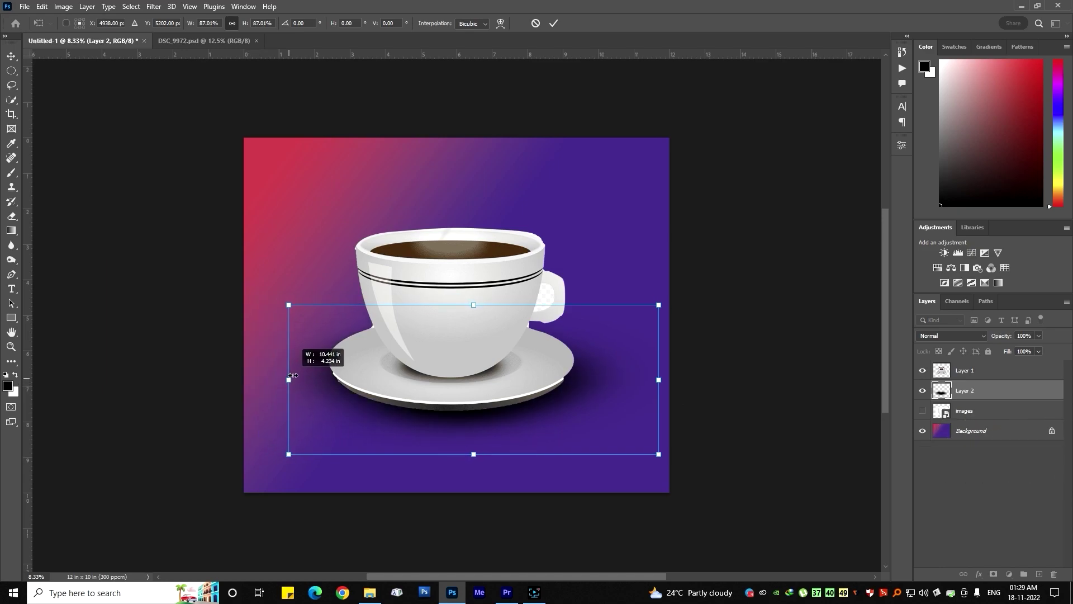
pyautogui.moveTo(561, 384); pyautogui.dragTo(556, 391)
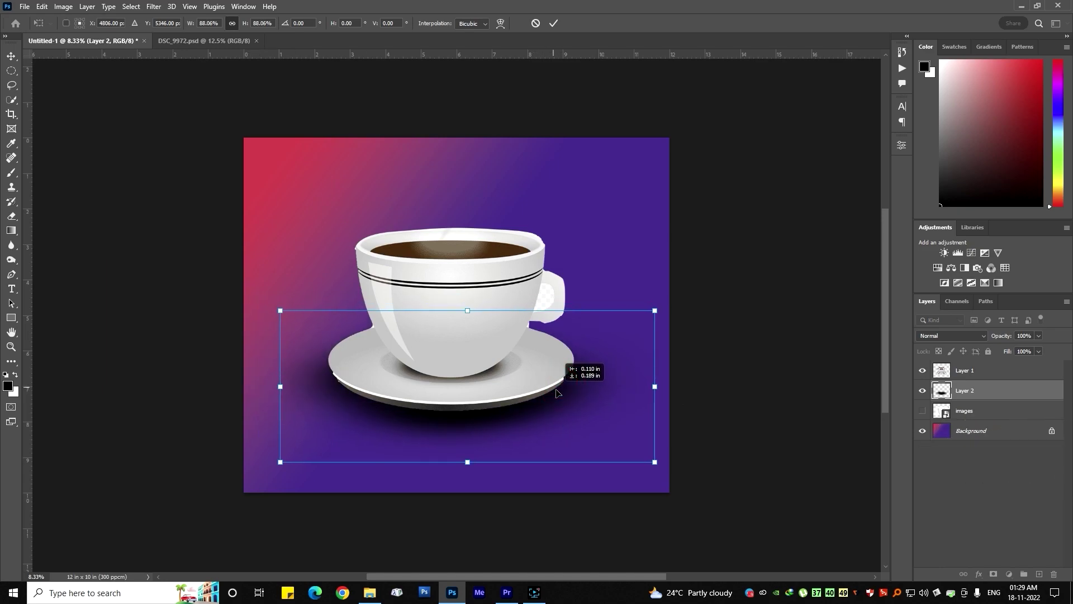
pyautogui.press('Return')
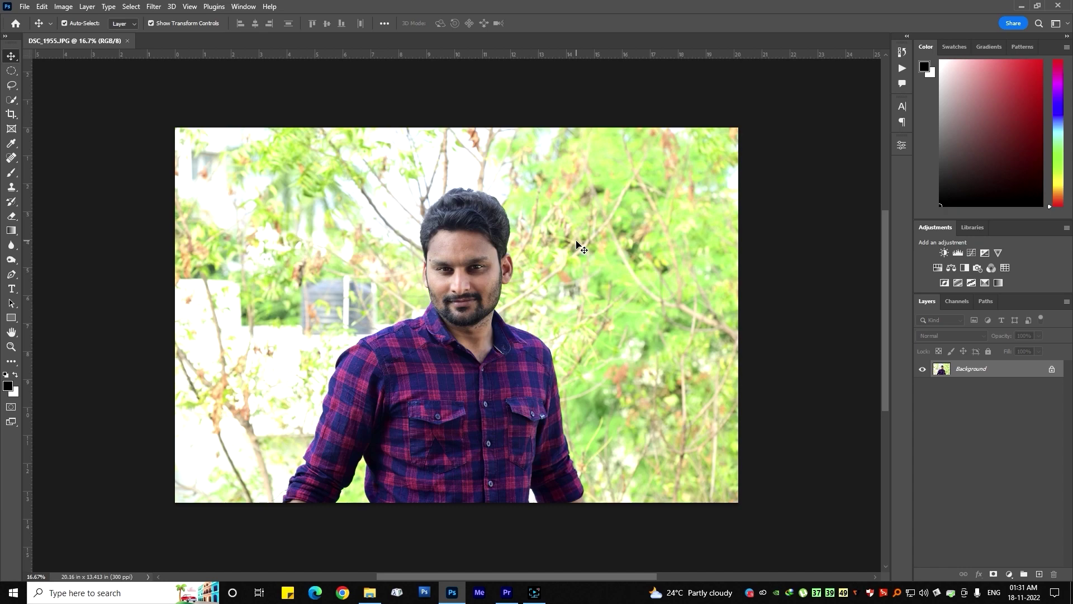
# Open a second window of DSC_1955.JPG and arrange both views 2-up Vertical.
pyautogui.click(244, 8)
pyautogui.click(472, 219)
pyautogui.click(244, 7)
pyautogui.moveTo(251, 18)
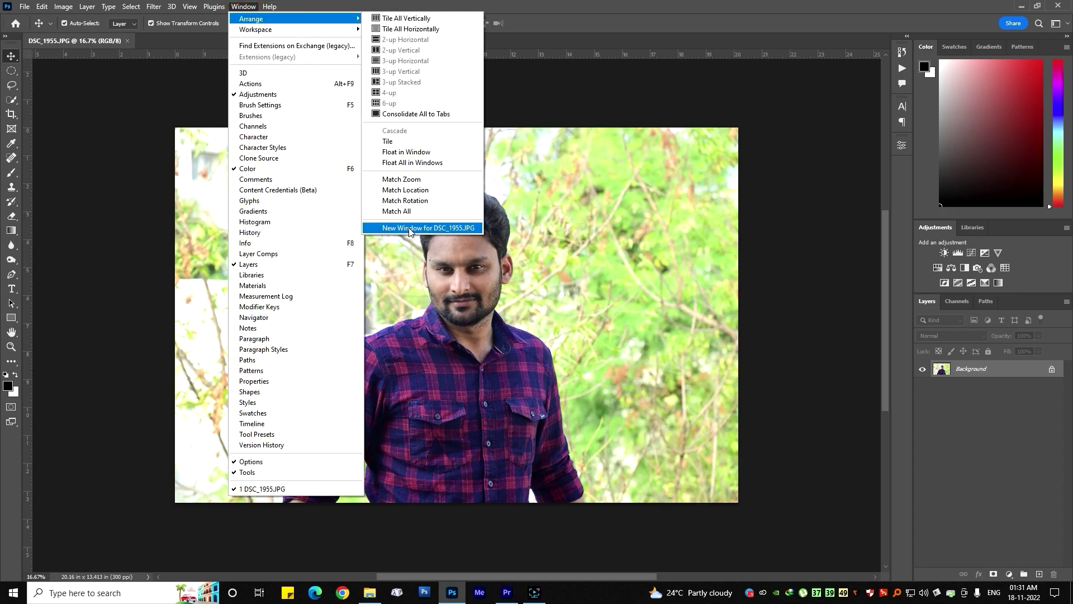
pyautogui.click(456, 228)
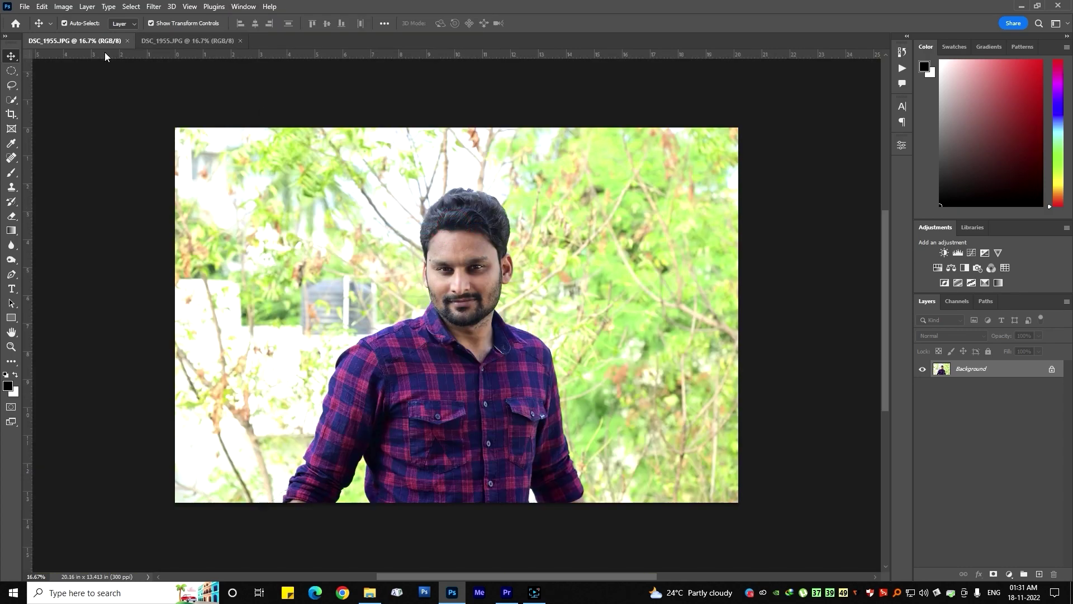
pyautogui.click(244, 7)
pyautogui.moveTo(285, 19)
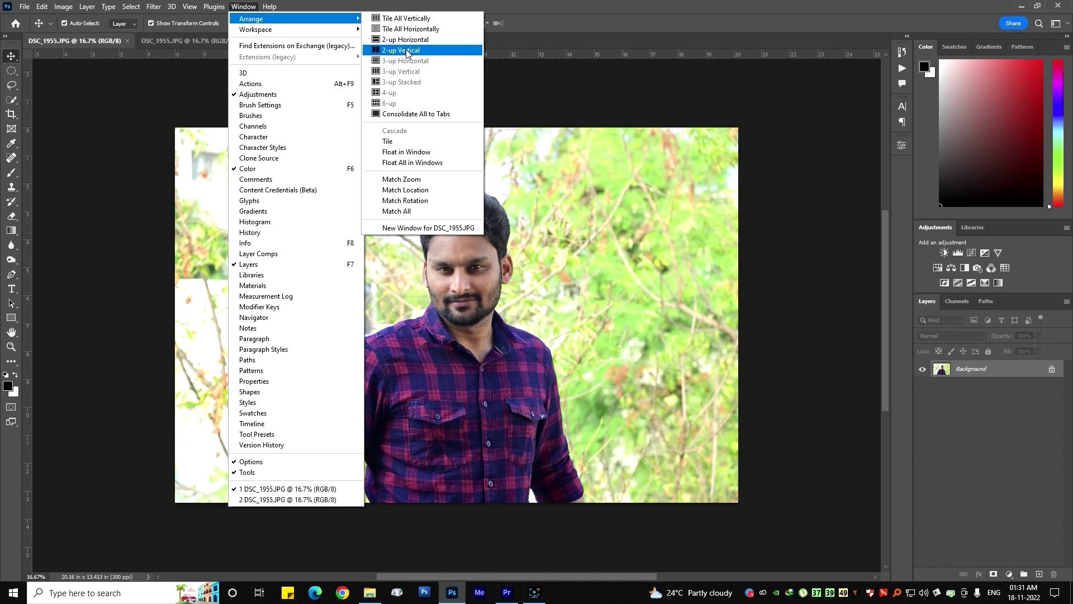
pyautogui.click(408, 51)
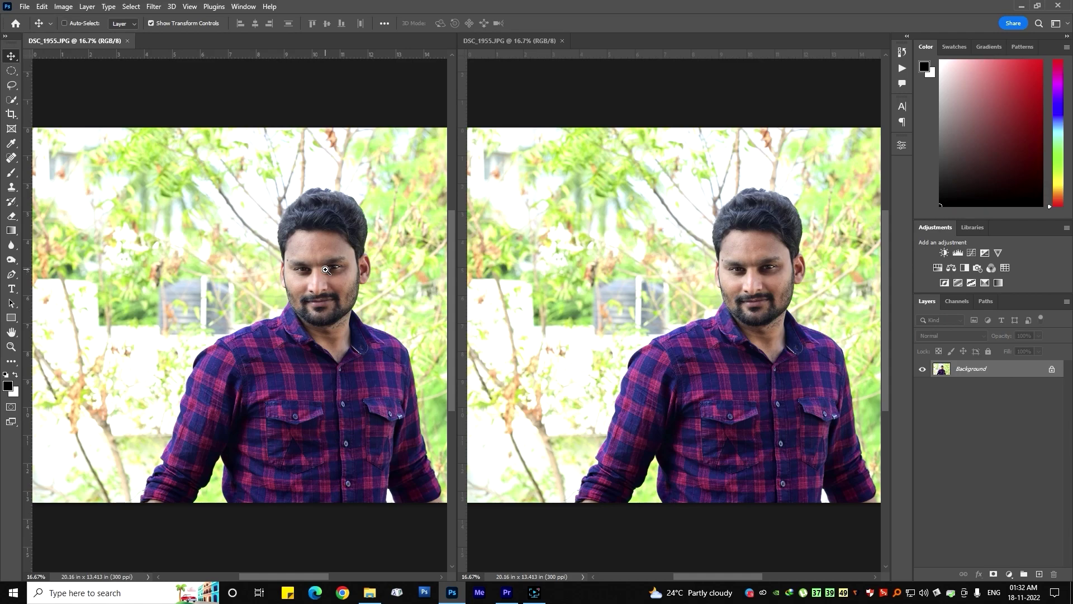
# Darken the skin around the right eye with the Burn tool, then undo it.
pyautogui.keyDown('ctrl'); pyautogui.click(326, 270); pyautogui.keyUp('ctrl')
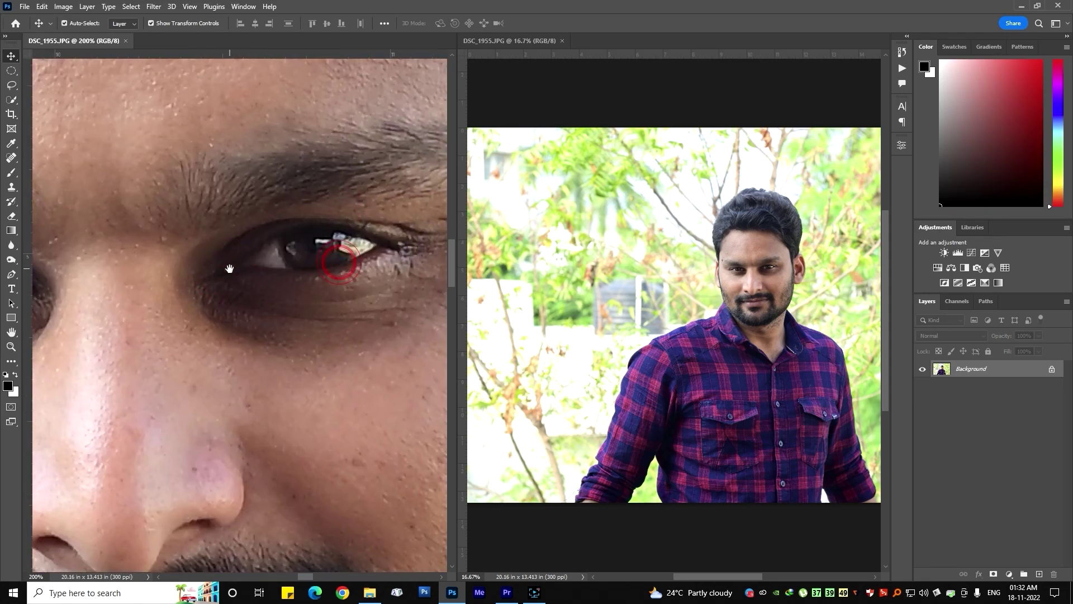
pyautogui.hotkey('ctrl', '-')
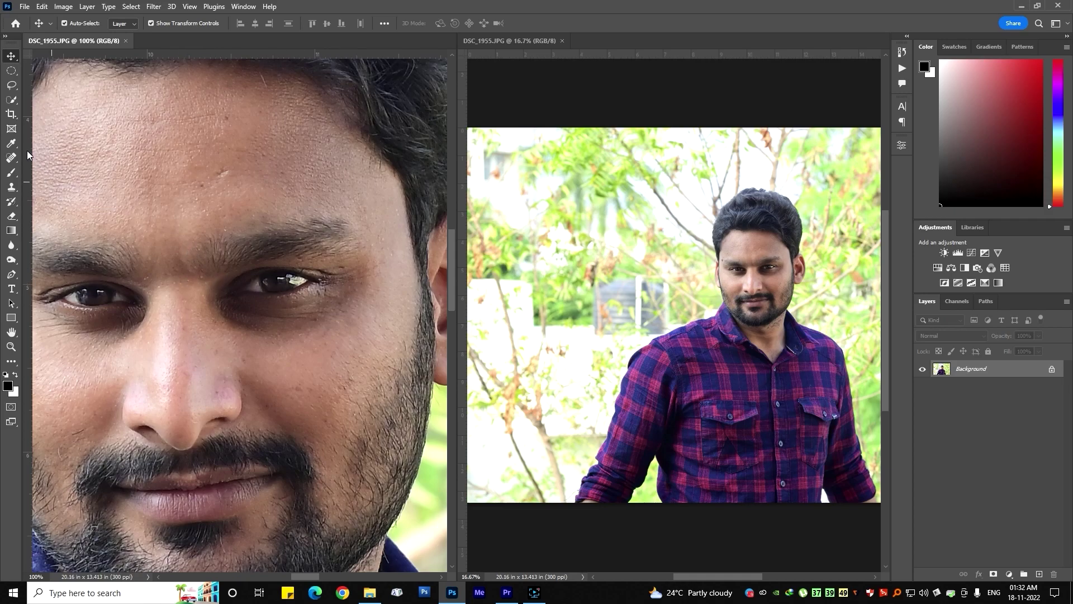
pyautogui.press('o')
pyautogui.moveTo(234, 296); pyautogui.dragTo(335, 297)
pyautogui.moveTo(256, 295)
pyautogui.mouseDown()
pyautogui.moveTo(288, 276)
pyautogui.moveTo(279, 271)
pyautogui.moveTo(335, 270)
pyautogui.mouseUp()
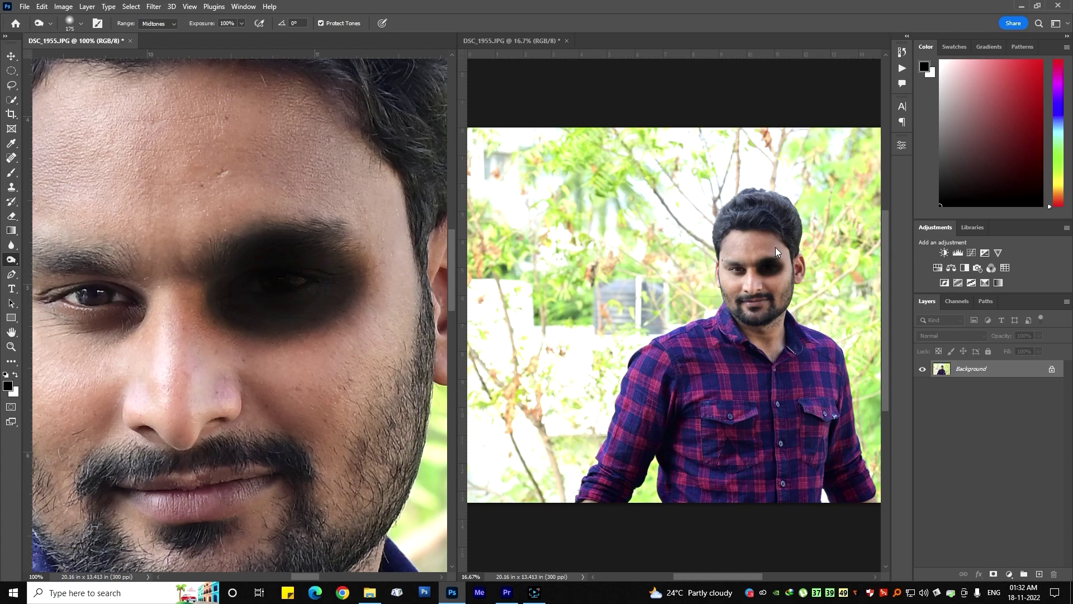
pyautogui.moveTo(274, 278); pyautogui.dragTo(298, 263)
pyautogui.hotkey('ctrl', 'z')
pyautogui.hotkey('ctrl', 'z')
pyautogui.hotkey('ctrl', 'z')
pyautogui.hotkey('ctrl', 'z')
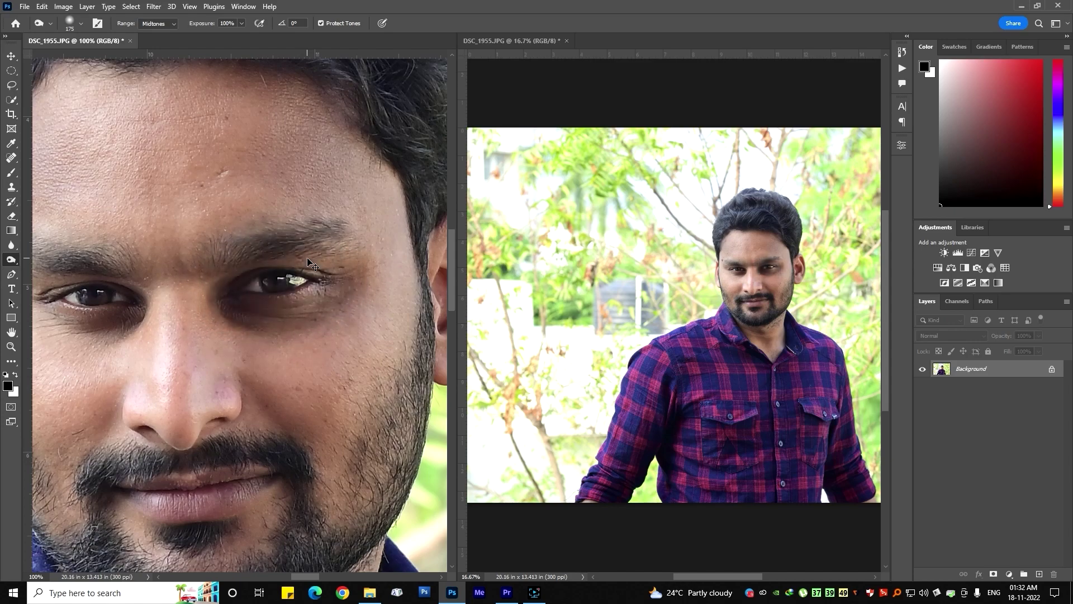
# Zoom in close on one eye, then back out to the whole face.
pyautogui.moveTo(223, 277); pyautogui.dragTo(345, 262)
pyautogui.keyDown('ctrl'); pyautogui.click(271, 266); pyautogui.keyUp('ctrl')
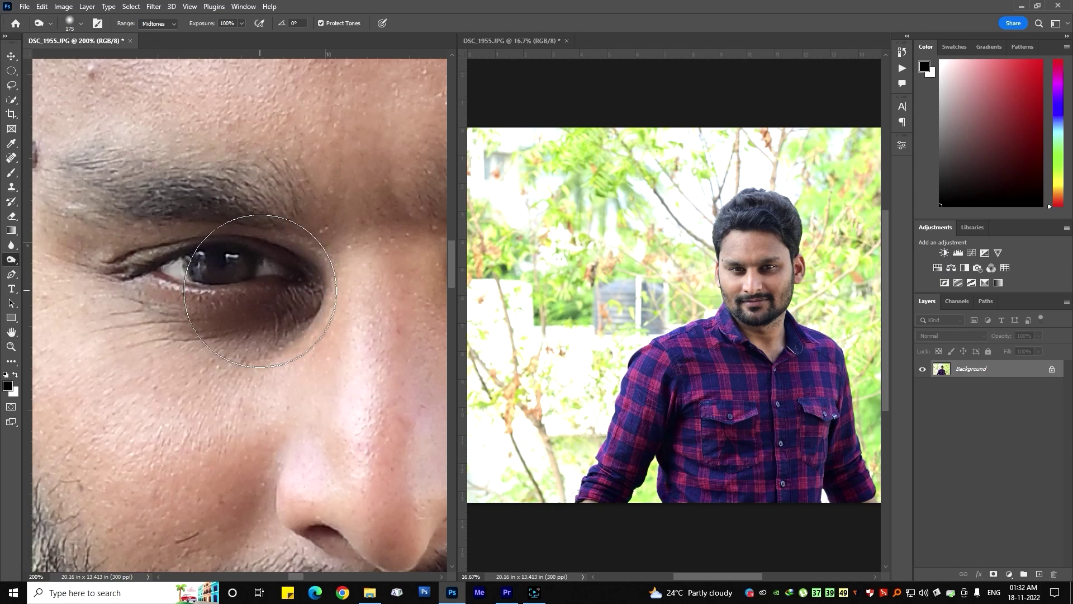
pyautogui.hotkey('ctrl', '-')
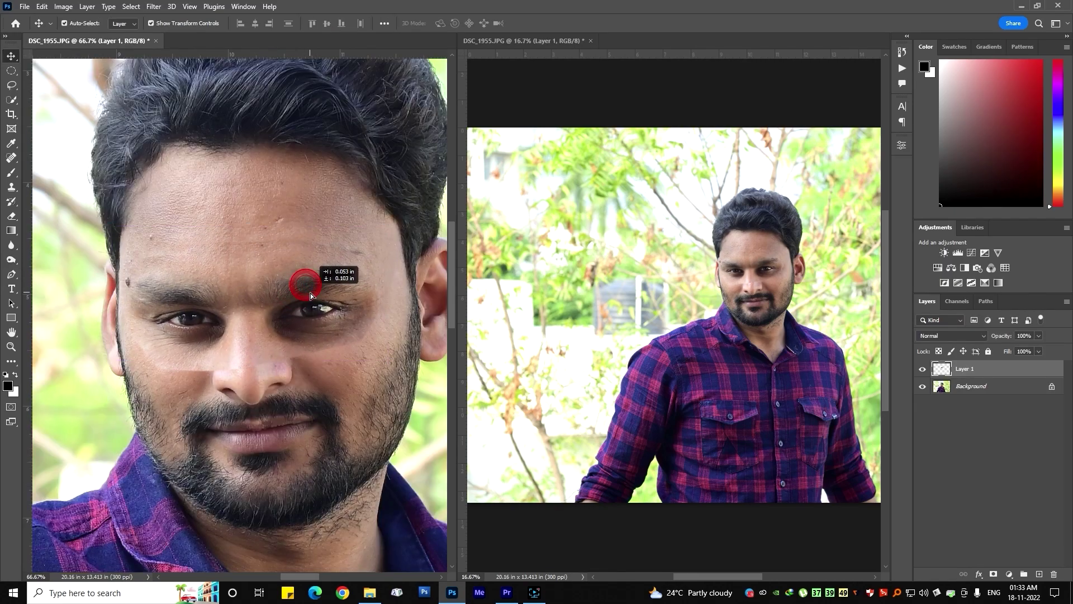
# Scale and move the copied skin patch over the dark under-eye circle, stretching it downward.
pyautogui.moveTo(393, 237); pyautogui.dragTo(363, 254)
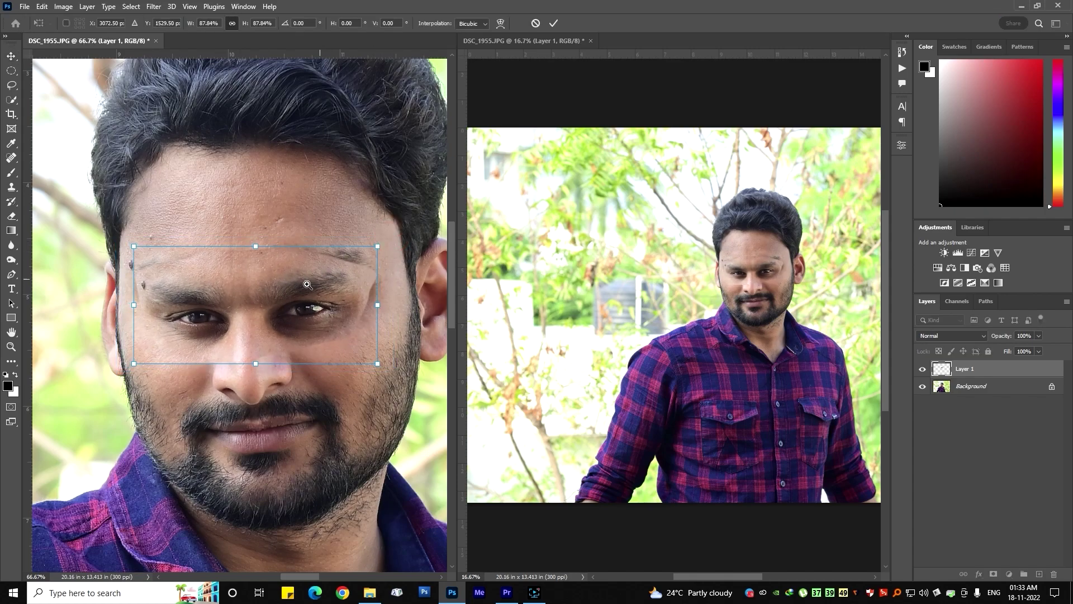
pyautogui.hotkey('ctrl', '+')
pyautogui.hotkey('ctrl', '+')
pyautogui.moveTo(298, 384)
pyautogui.mouseDown()
pyautogui.moveTo(290, 311)
pyautogui.moveTo(207, 321)
pyautogui.mouseUp()
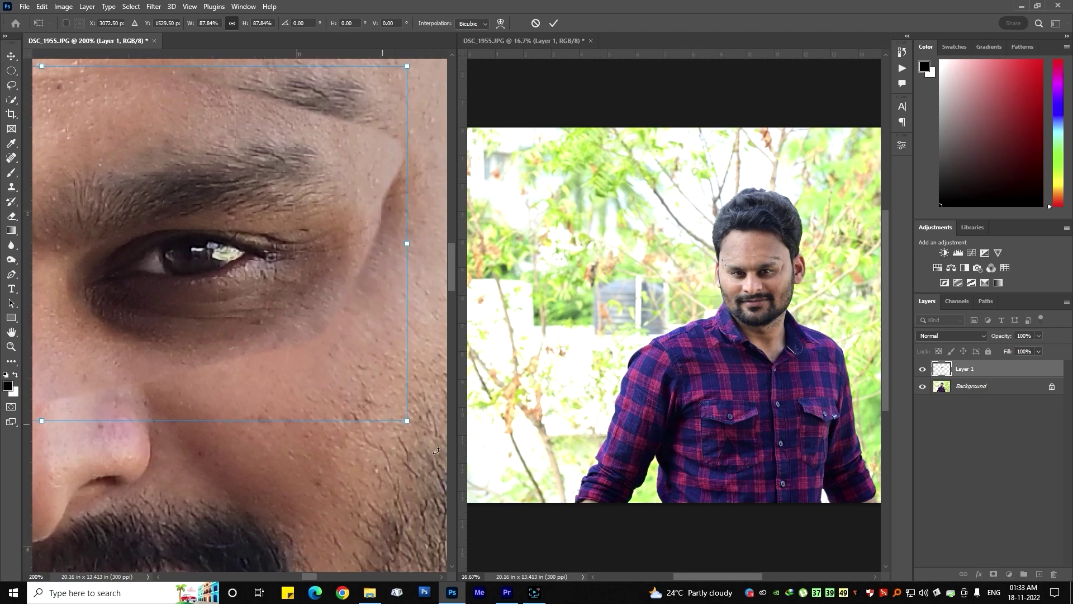
pyautogui.moveTo(408, 416); pyautogui.dragTo(420, 426)
pyautogui.moveTo(302, 352); pyautogui.dragTo(322, 319)
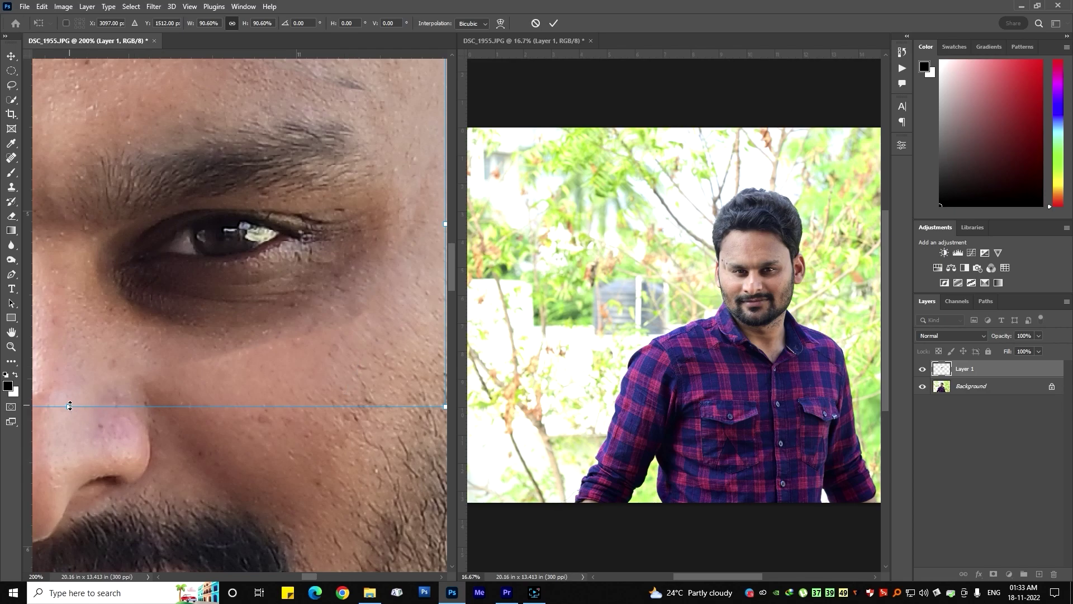
pyautogui.moveTo(69, 405); pyautogui.dragTo(69, 423)
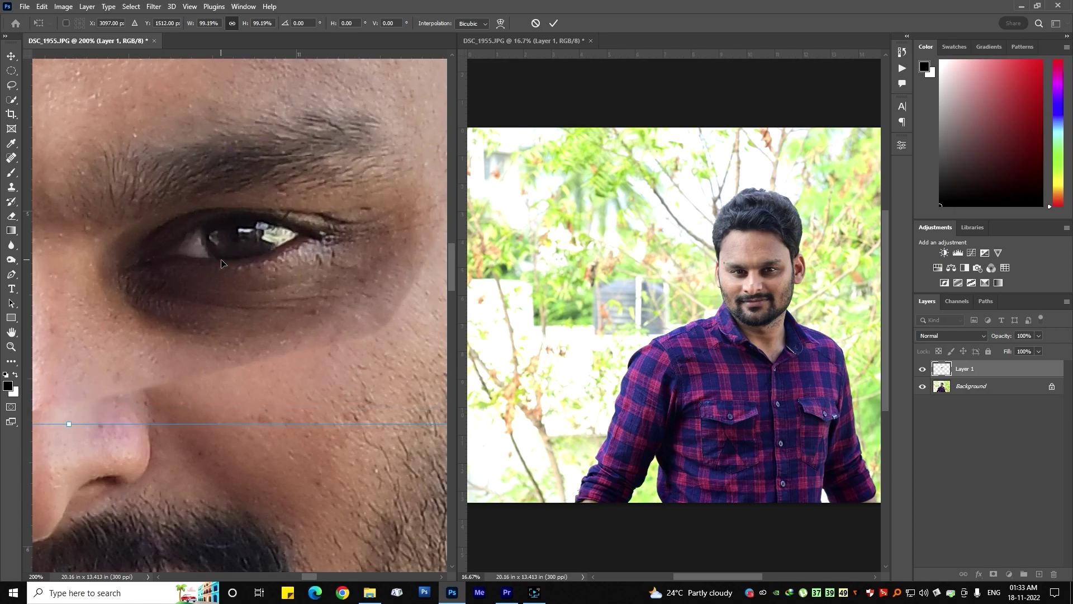
pyautogui.keyDown('alt'); pyautogui.scroll(-3, 234, 257); pyautogui.keyUp('alt')
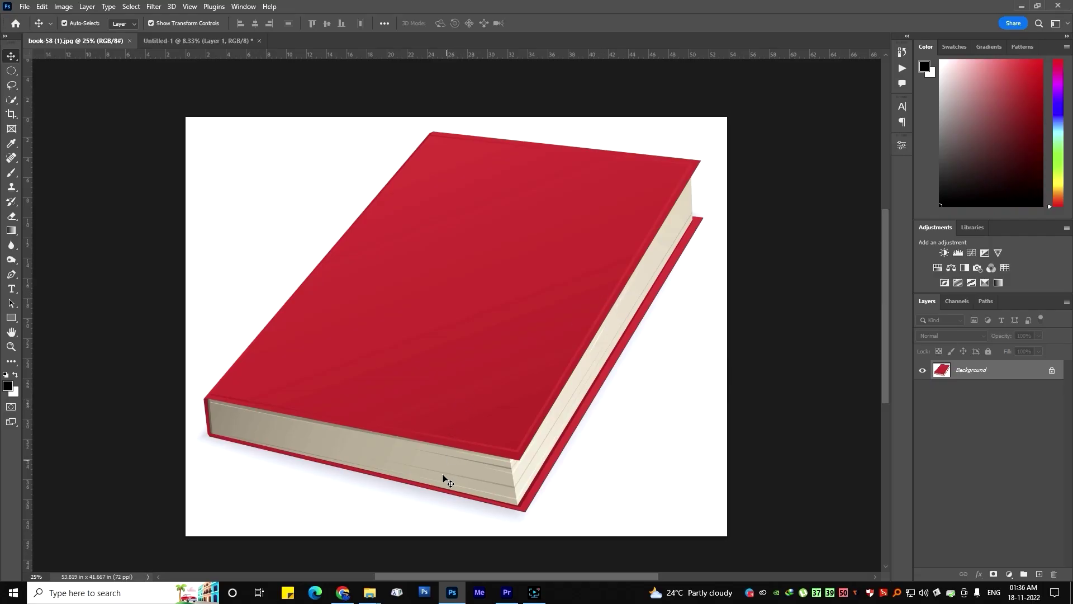
# Open the DSC_1953 portrait from the photos folder and drag it into the red book document.
pyautogui.click(369, 592)
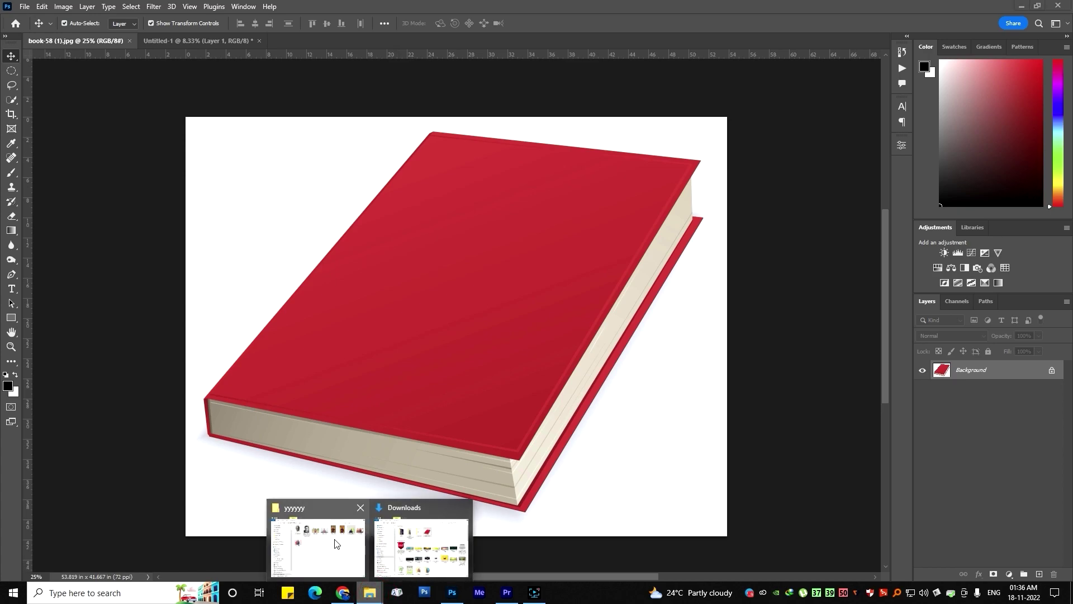
pyautogui.click(335, 543)
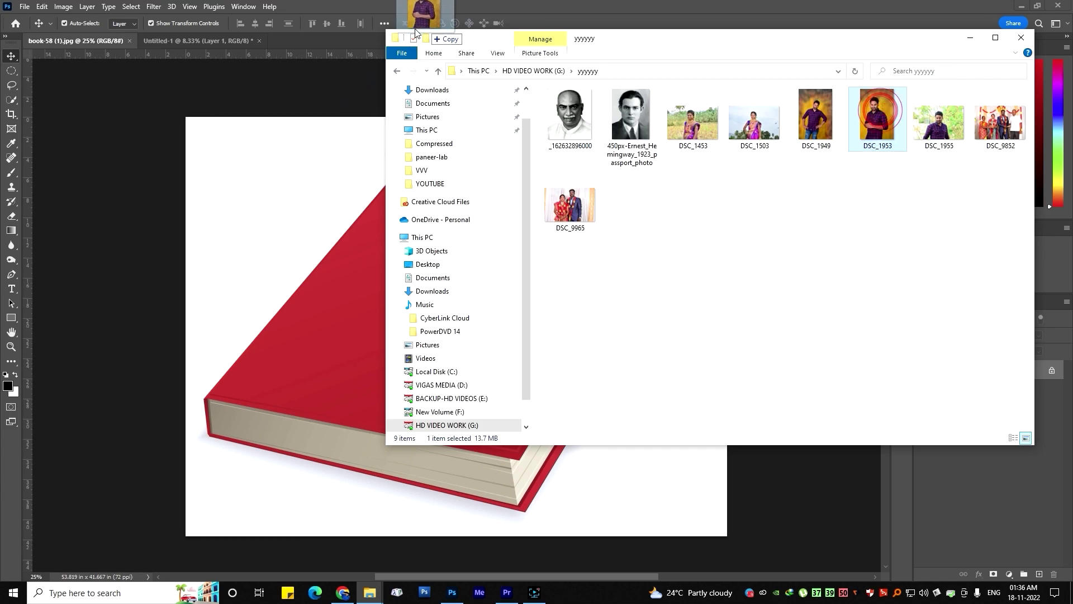
pyautogui.moveTo(881, 115); pyautogui.dragTo(351, 43)
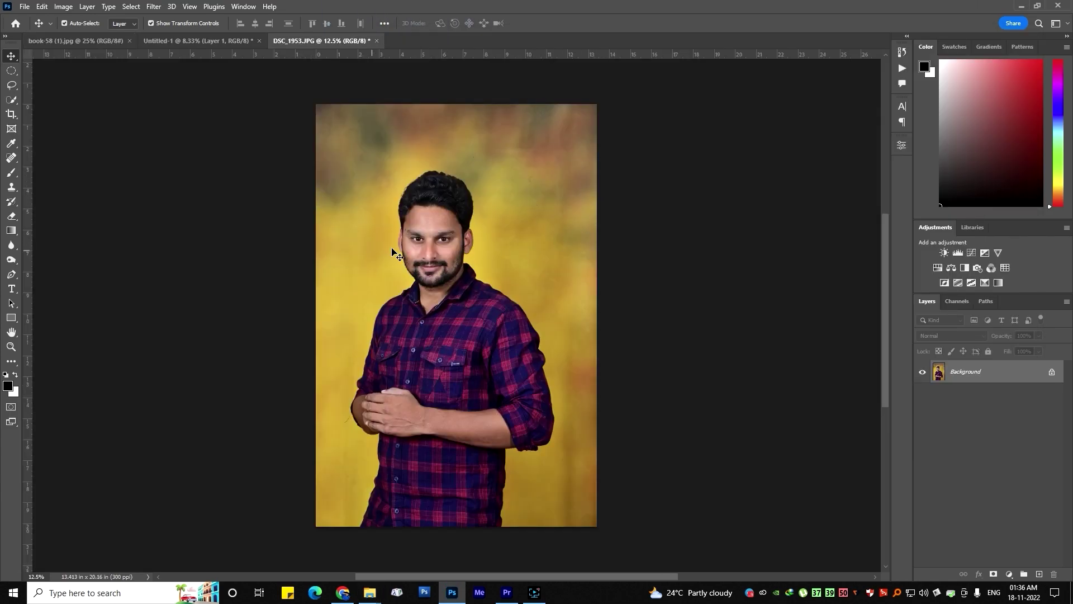
pyautogui.moveTo(412, 228)
pyautogui.mouseDown()
pyautogui.moveTo(207, 26)
pyautogui.moveTo(531, 261)
pyautogui.mouseUp()
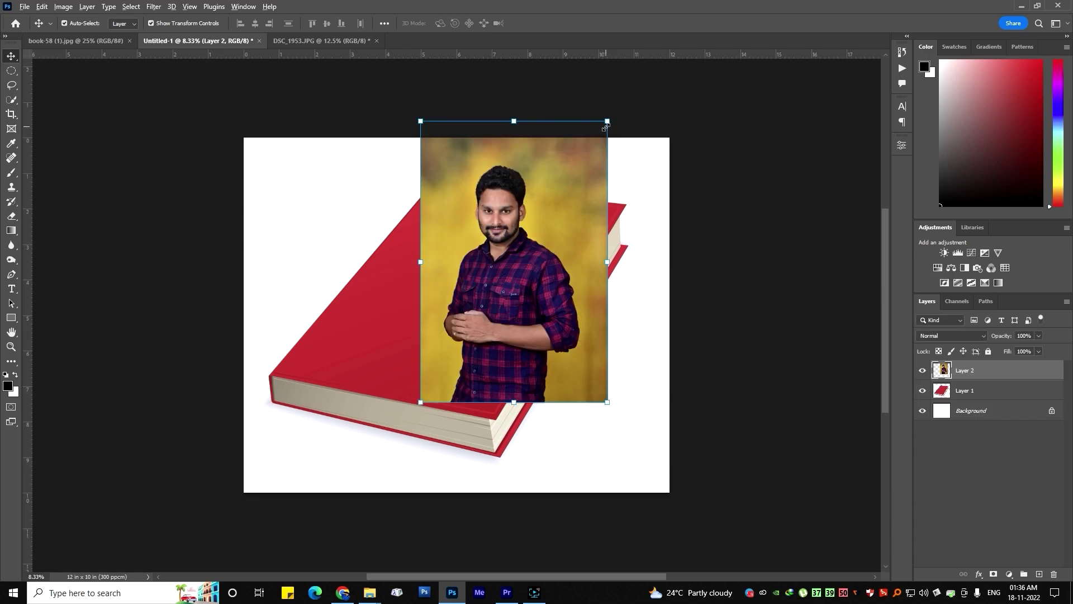
# Distort the portrait's top corners down onto the book cover's top edge and slant.
pyautogui.moveTo(608, 121); pyautogui.dragTo(487, 217)
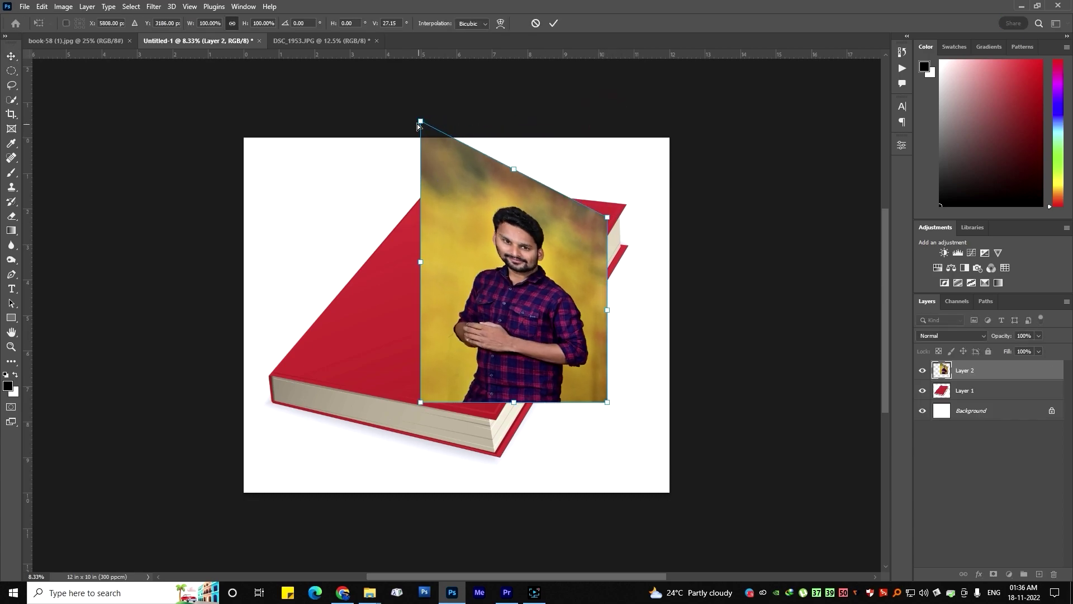
pyautogui.moveTo(420, 122); pyautogui.dragTo(420, 204)
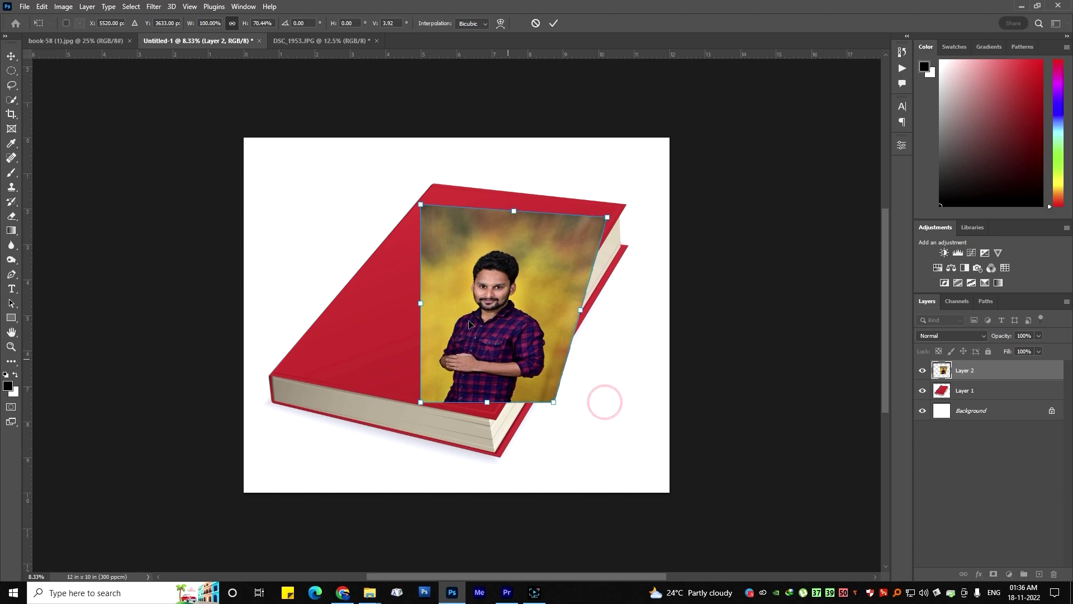
pyautogui.moveTo(605, 402); pyautogui.dragTo(510, 280)
pyautogui.moveTo(562, 210); pyautogui.dragTo(590, 227)
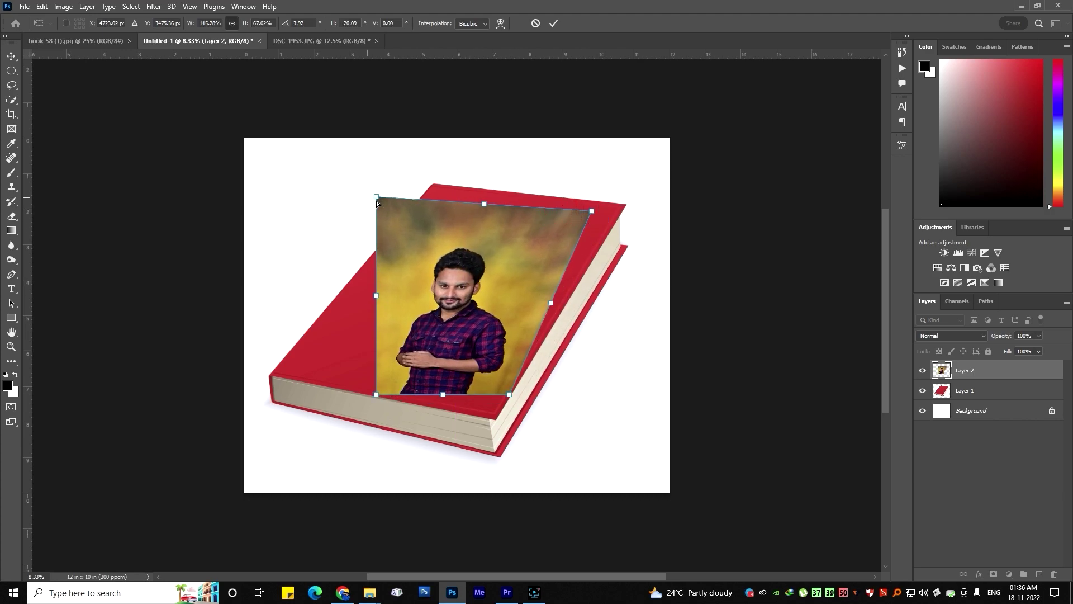
pyautogui.moveTo(376, 196); pyautogui.dragTo(436, 200)
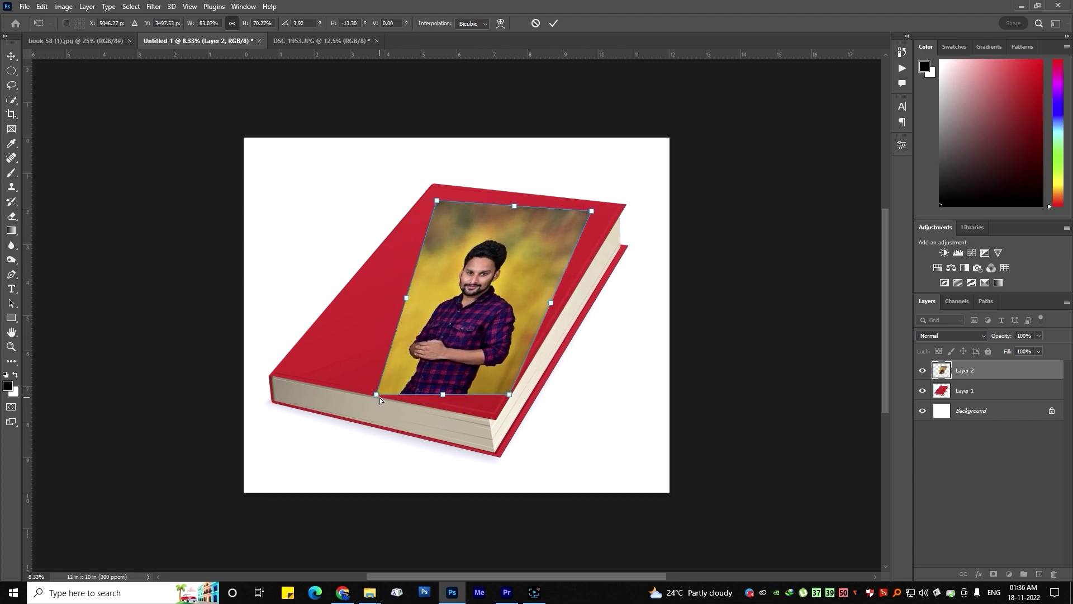
# Fit the portrait's bottom corners to the cover, commit, then delete the fitted layer.
pyautogui.moveTo(380, 399); pyautogui.dragTo(316, 397)
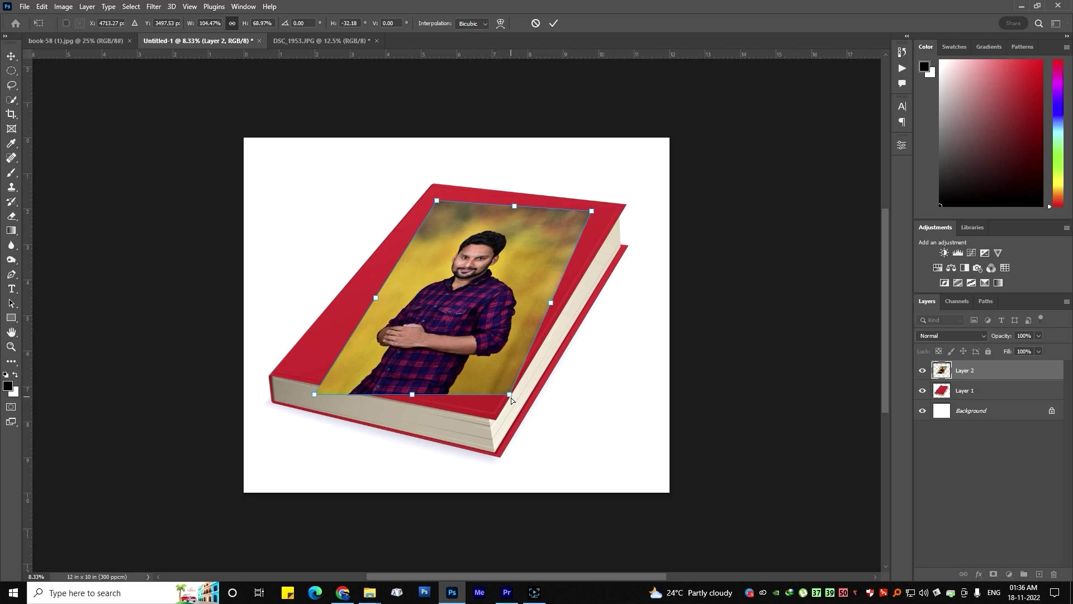
pyautogui.moveTo(510, 396); pyautogui.dragTo(501, 415)
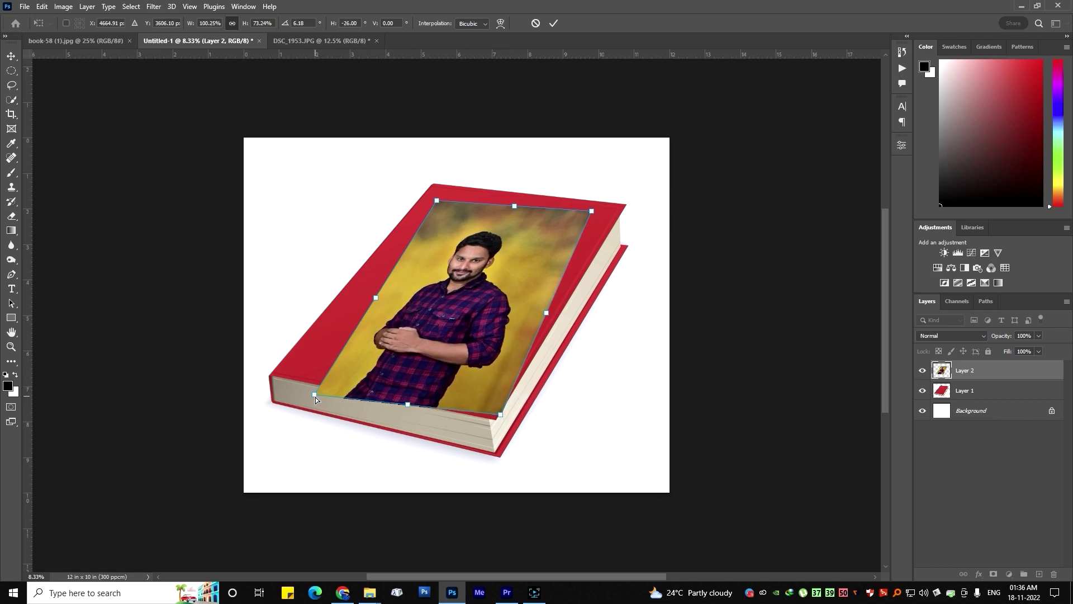
pyautogui.moveTo(316, 399); pyautogui.dragTo(296, 398)
pyautogui.doubleClick(510, 288)
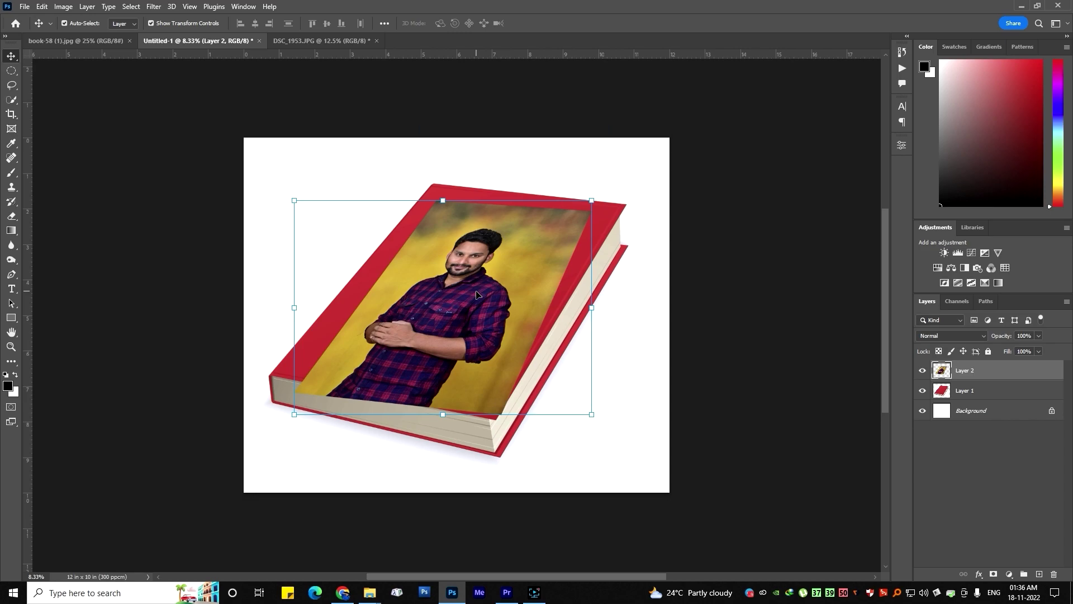
pyautogui.press('Delete')
pyautogui.click(324, 41)
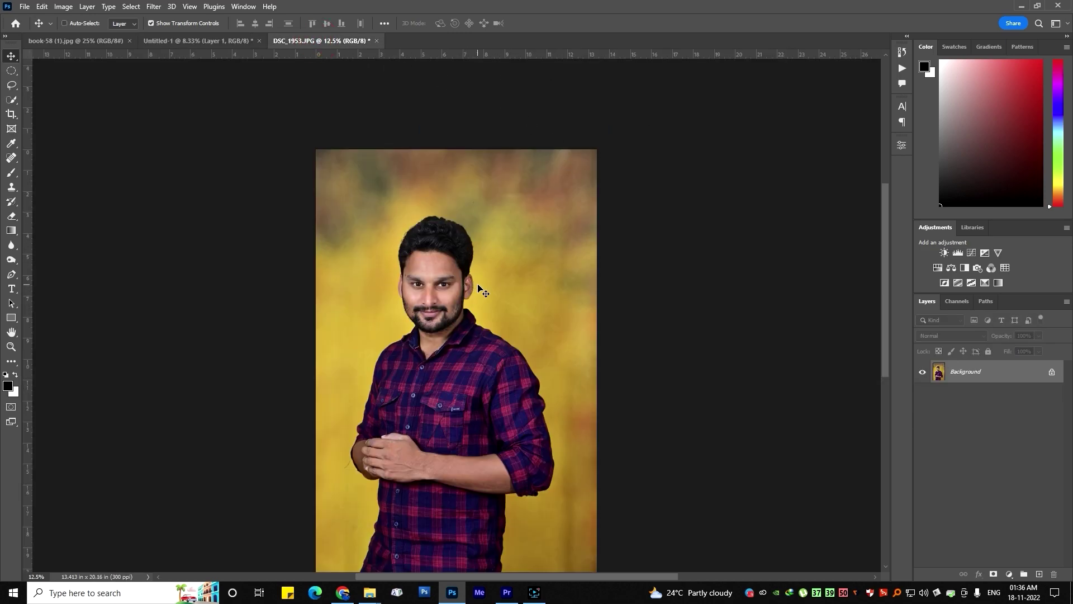
# Select the entire DSC_1953 portrait, then return to the Untitled-1 book document for filtering.
pyautogui.hotkey('ctrl', 'a')
pyautogui.click(224, 44)
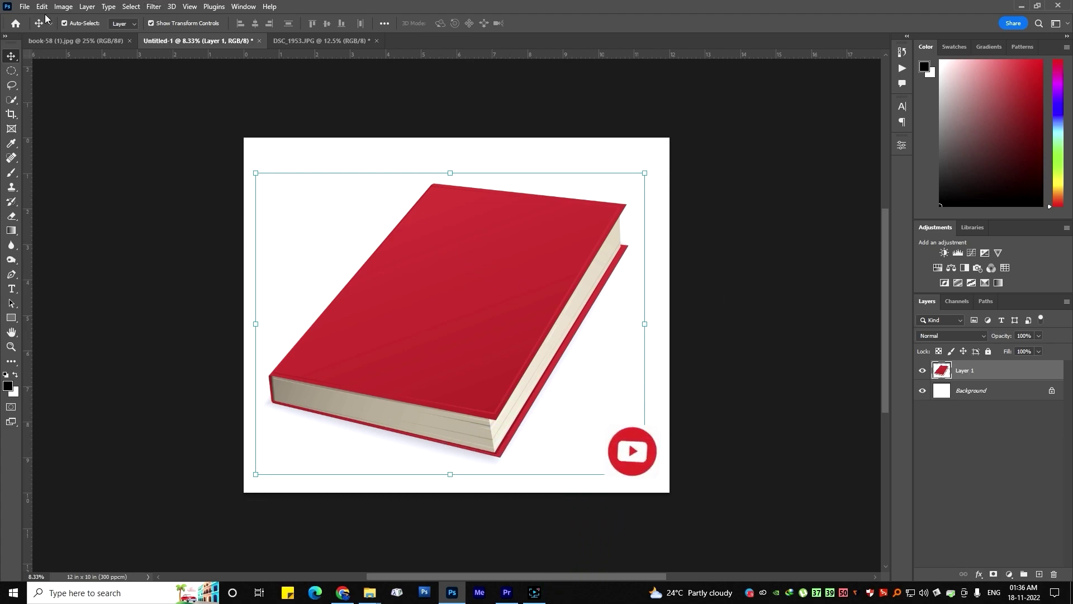
pyautogui.click(153, 6)
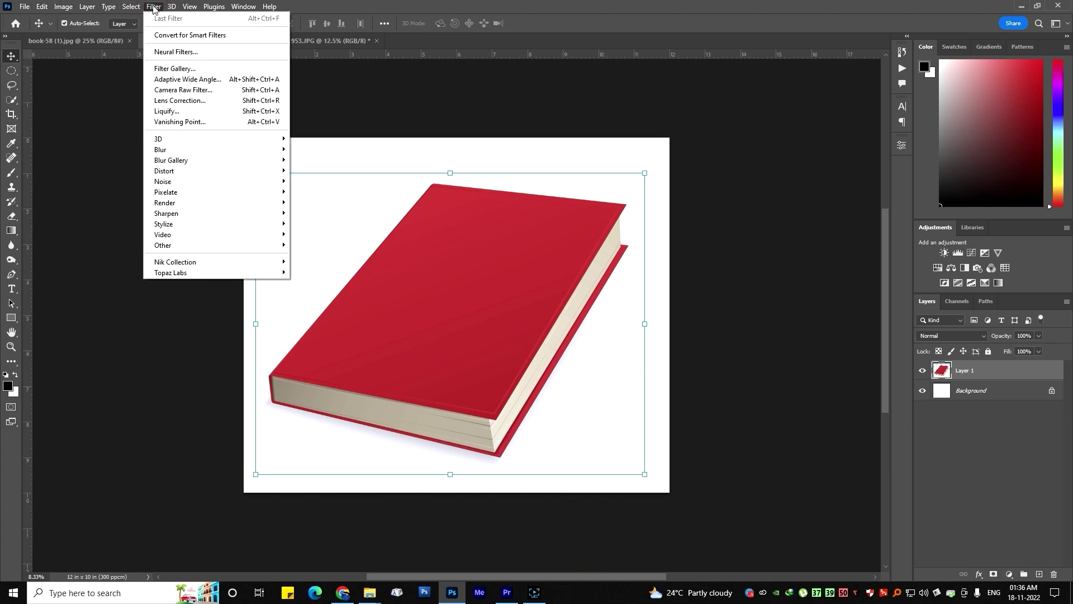
# In Vanishing Point, build a plane on the cover's four corners and fit the pasted portrait onto it.
pyautogui.click(188, 121)
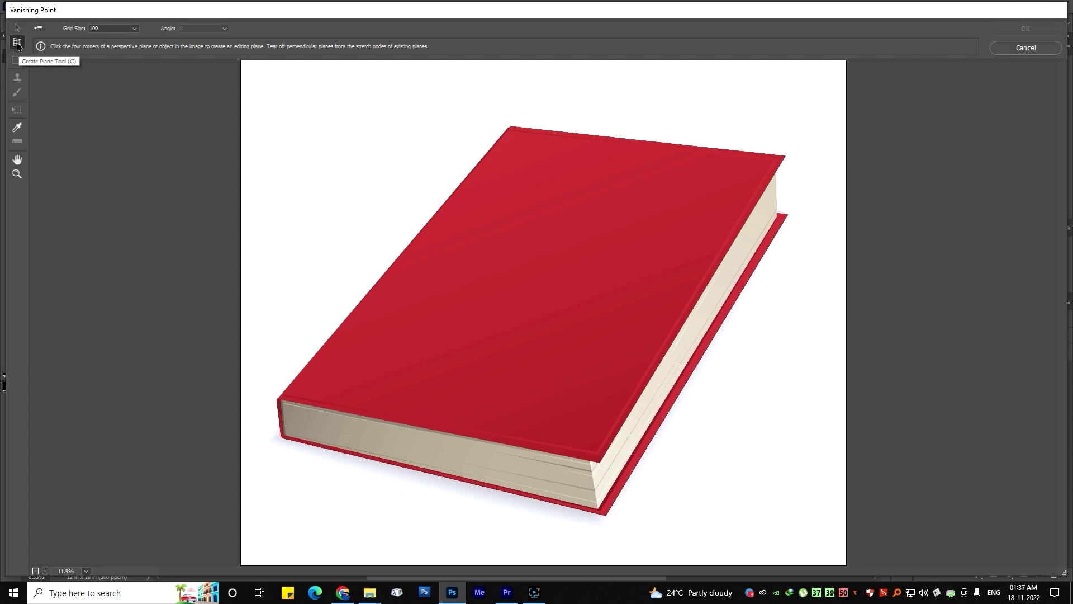
pyautogui.click(281, 398)
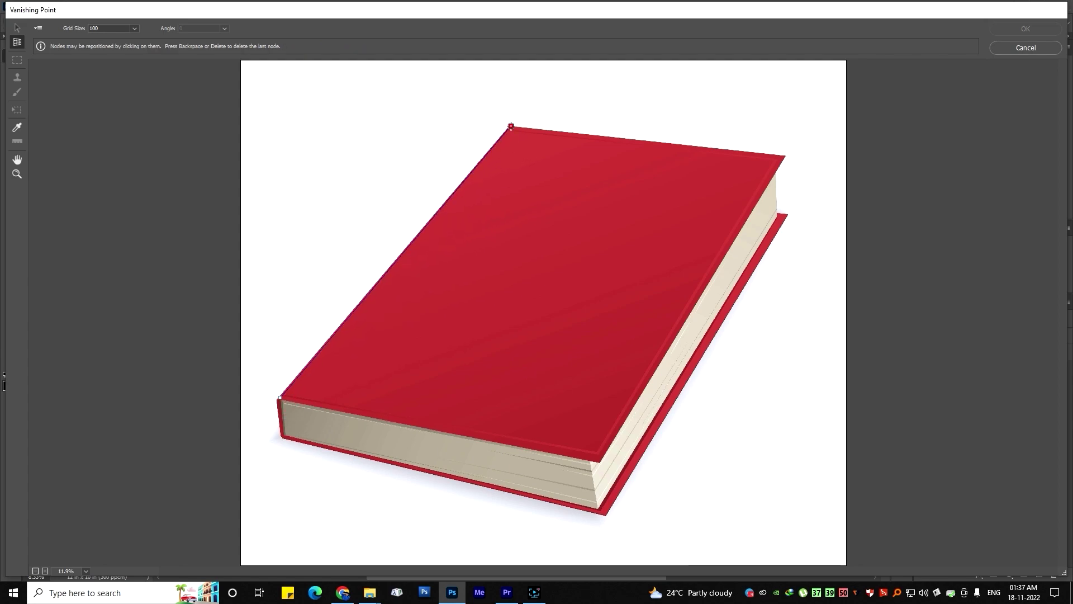
pyautogui.click(510, 126)
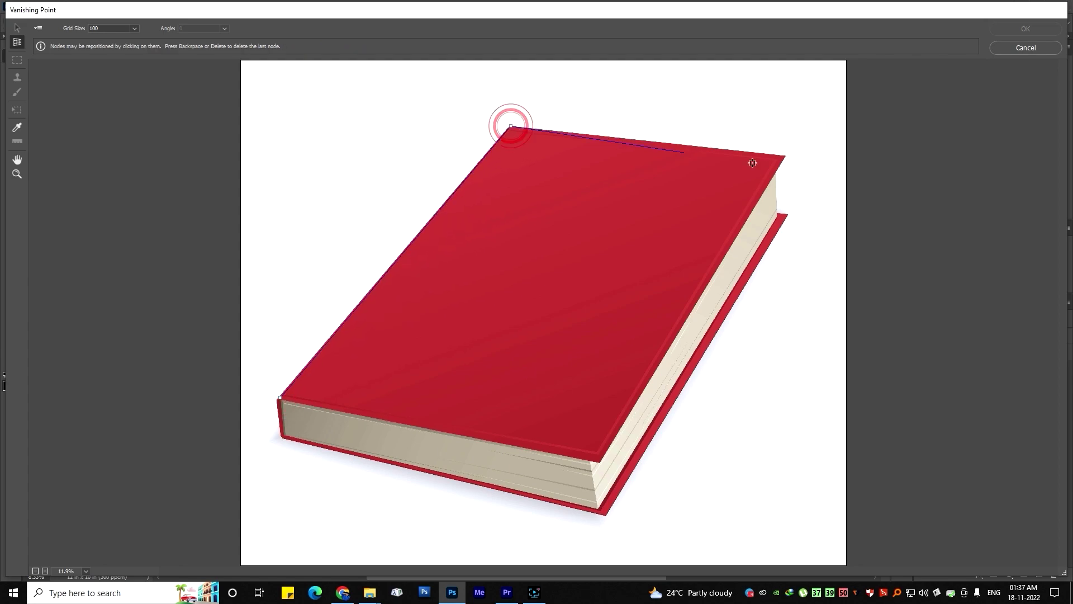
pyautogui.click(784, 155)
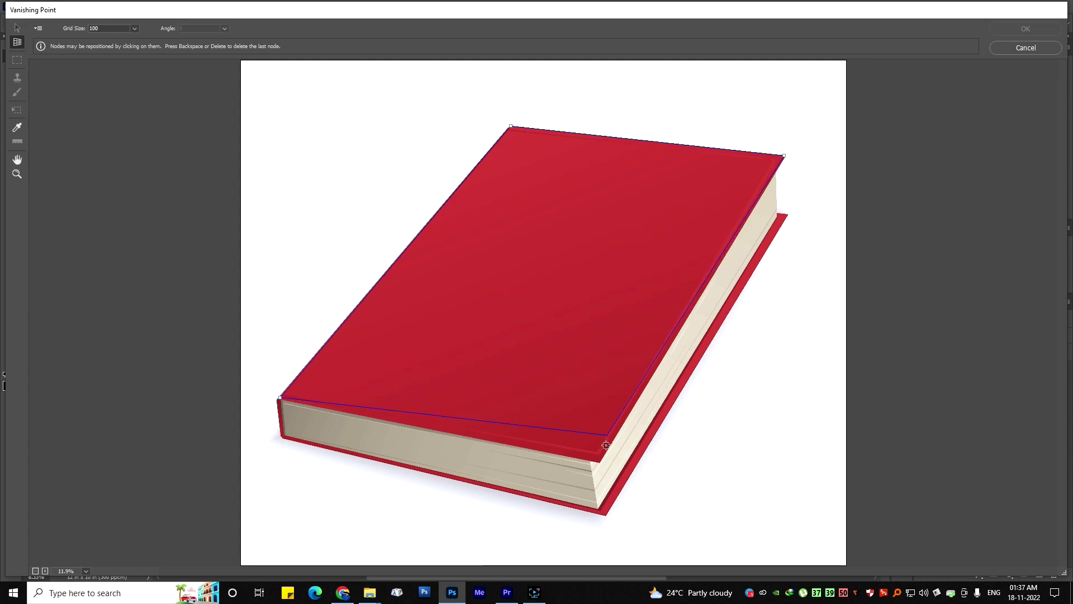
pyautogui.click(599, 460)
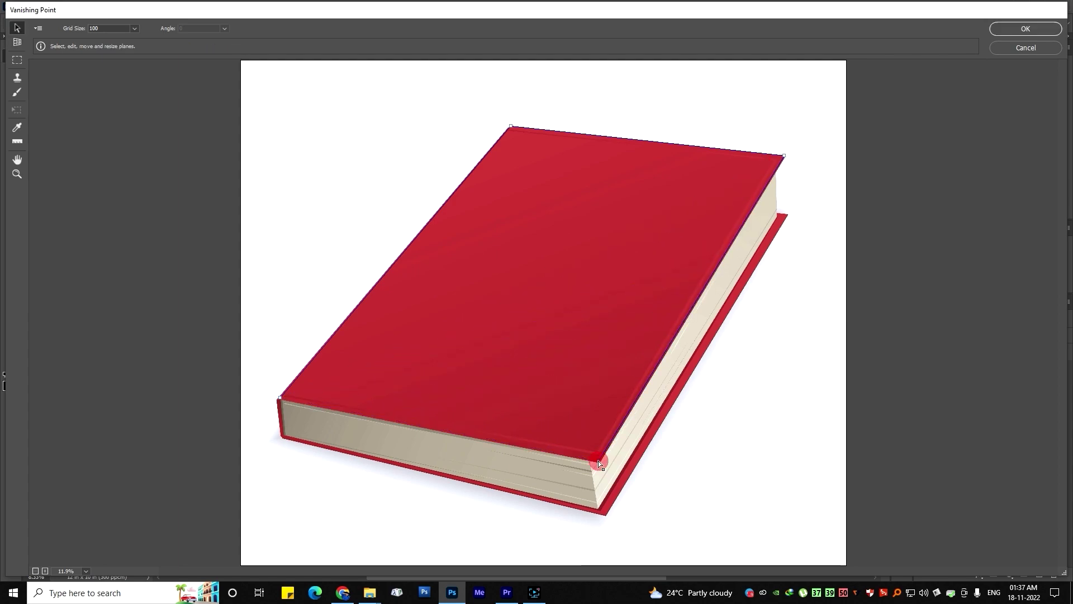
pyautogui.press('alt')
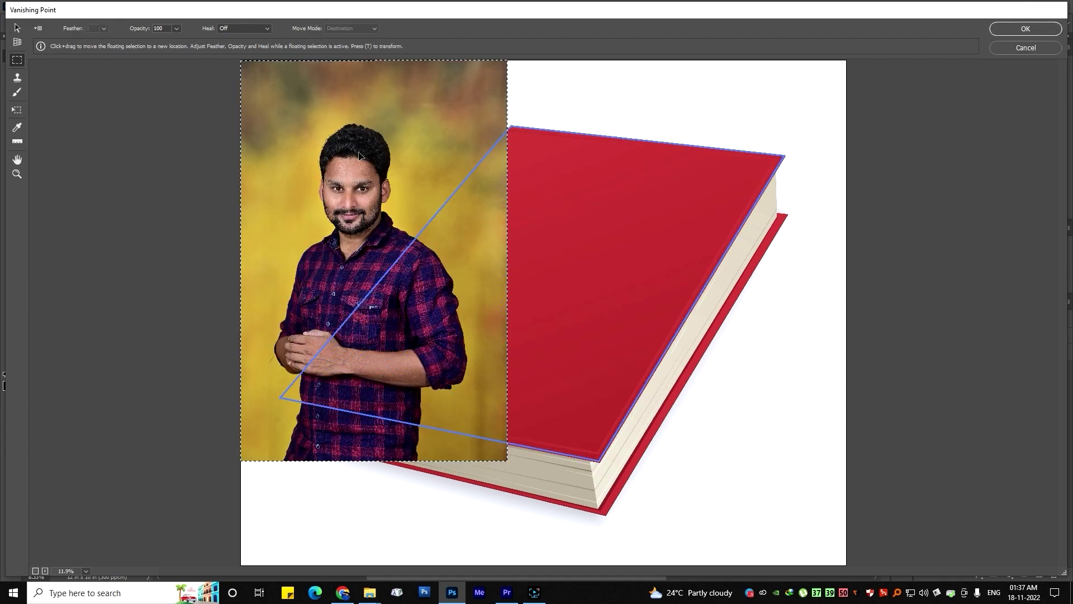
pyautogui.moveTo(359, 156)
pyautogui.mouseDown()
pyautogui.moveTo(564, 210)
pyautogui.moveTo(612, 173)
pyautogui.mouseUp()
pyautogui.press('Return')
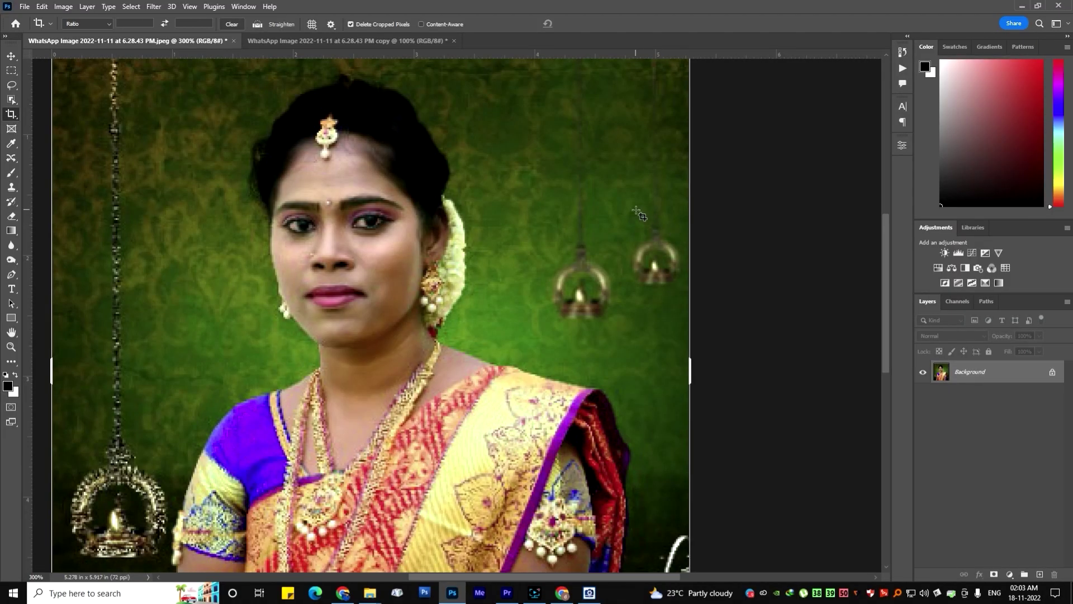
# Zoom in on the jasmine beside the bride's ear to reveal the photo's pixelation.
pyautogui.hotkey('ctrl', '-')
pyautogui.hotkey('ctrl', '-')
pyautogui.moveTo(455, 285)
pyautogui.mouseDown()
pyautogui.moveTo(475, 317)
pyautogui.moveTo(439, 332)
pyautogui.moveTo(500, 324)
pyautogui.mouseUp()
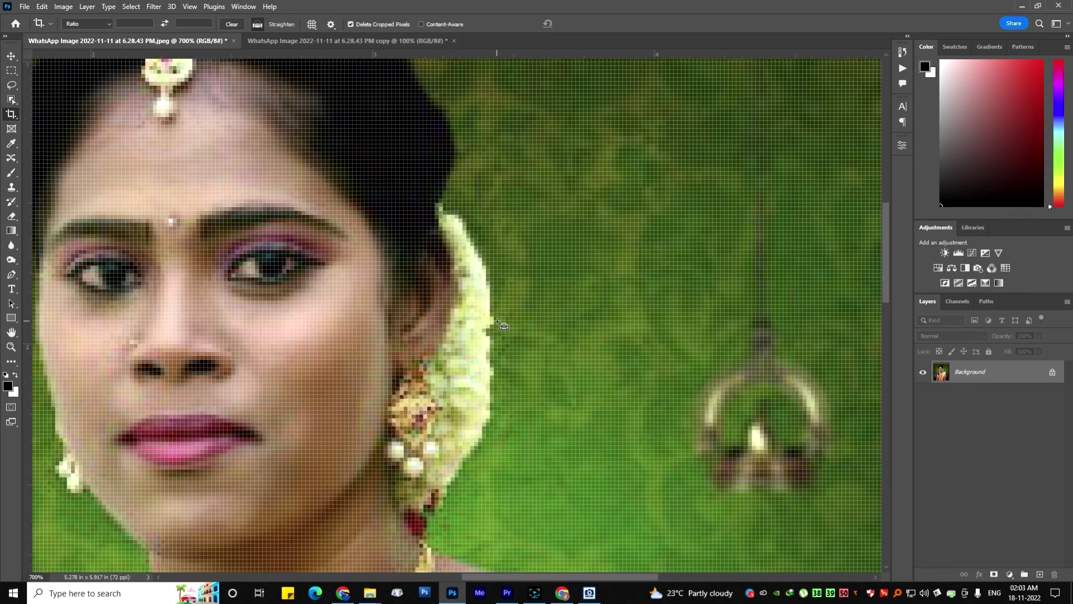
pyautogui.hotkey('ctrl', '-')
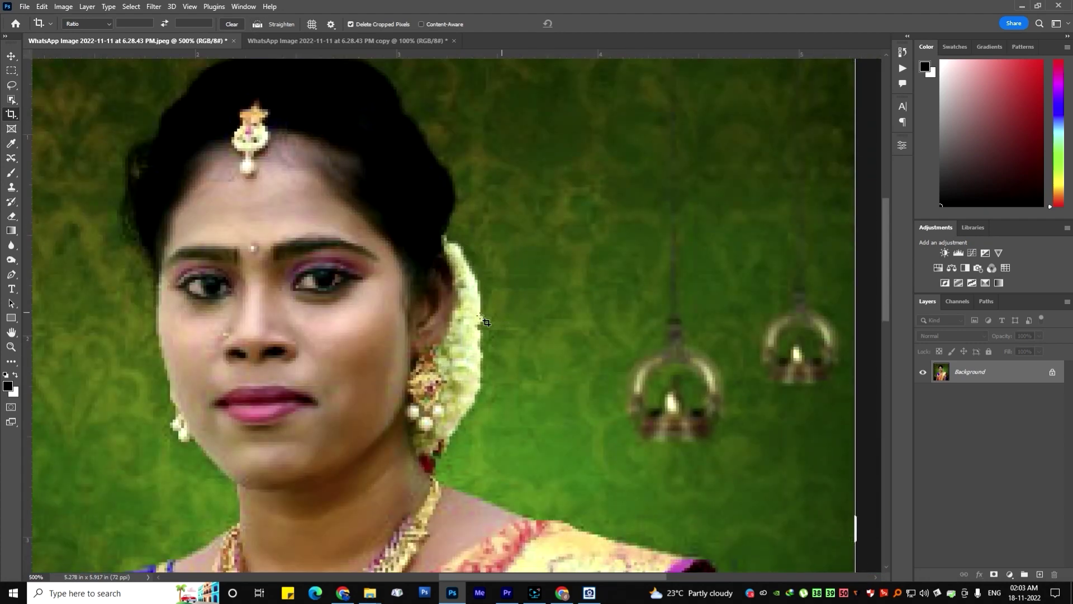
pyautogui.click(64, 7)
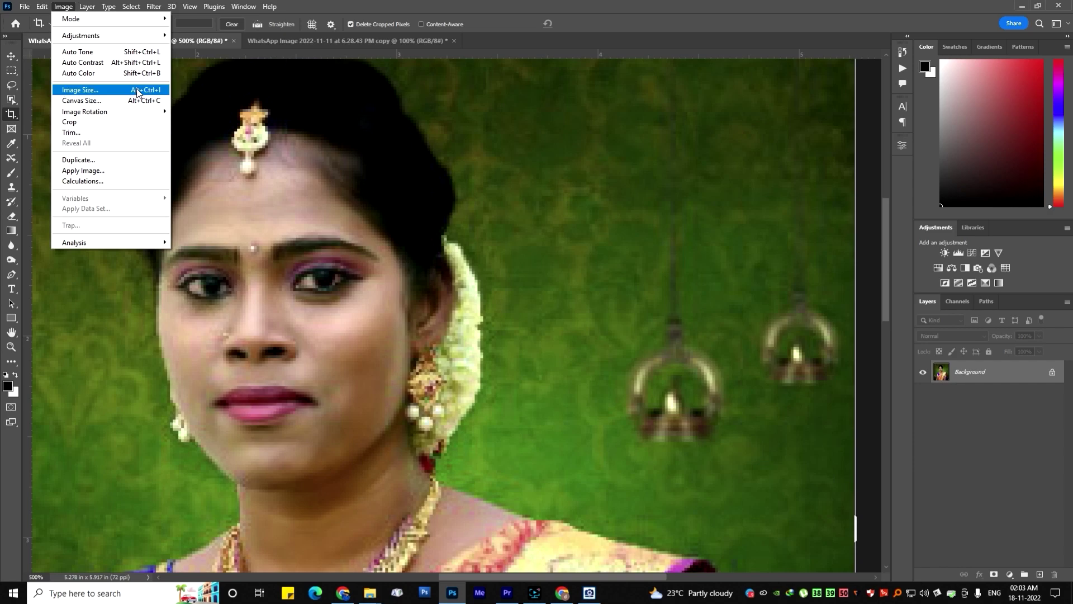
# Check the Image Size dialog and cancel it without resizing.
pyautogui.click(137, 91)
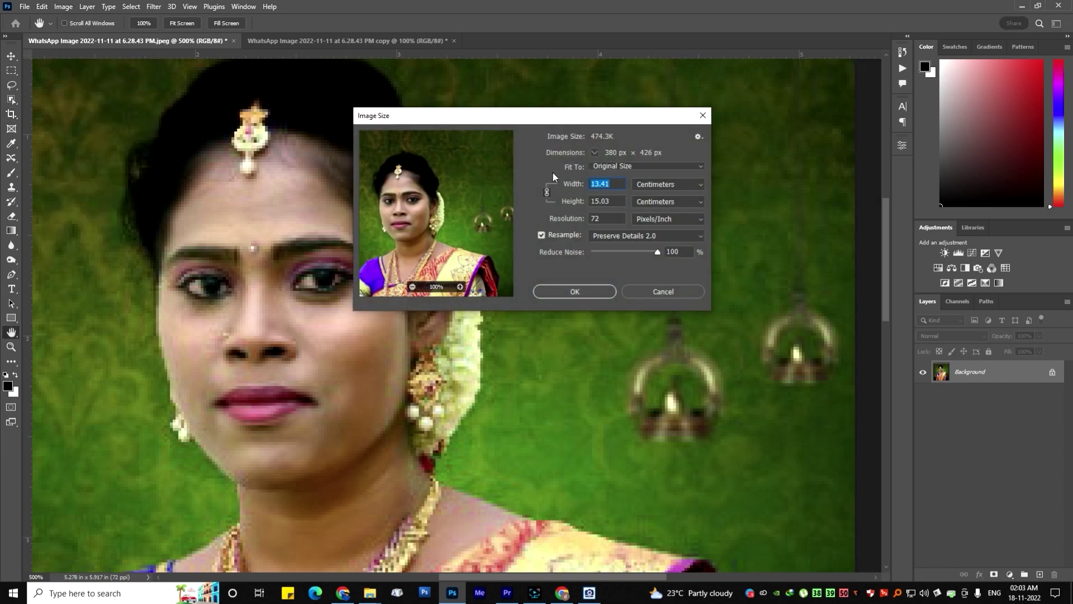
pyautogui.moveTo(487, 119); pyautogui.dragTo(508, 126)
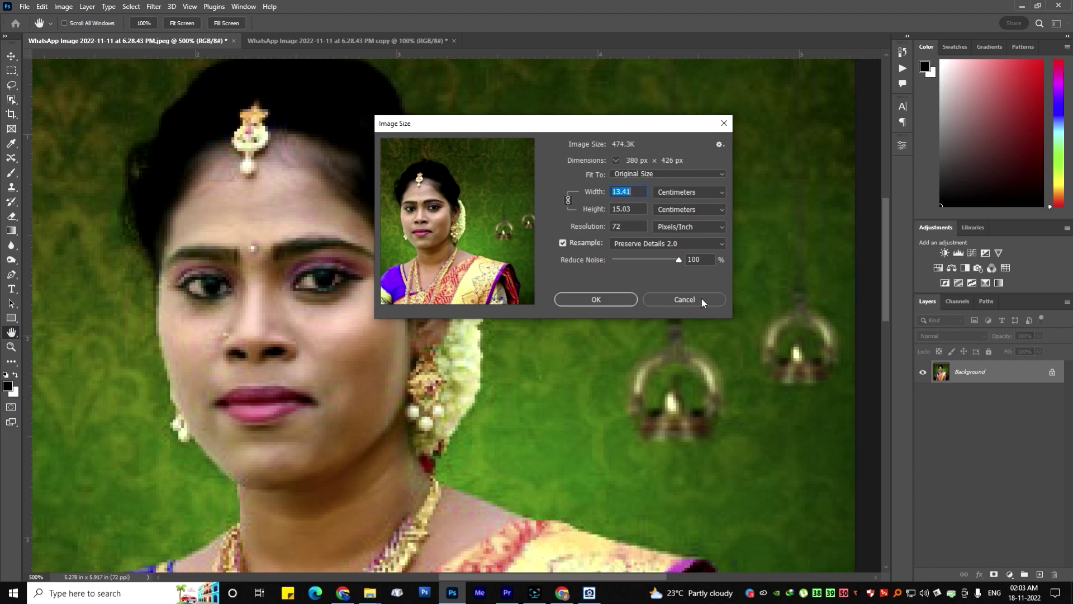
pyautogui.click(684, 299)
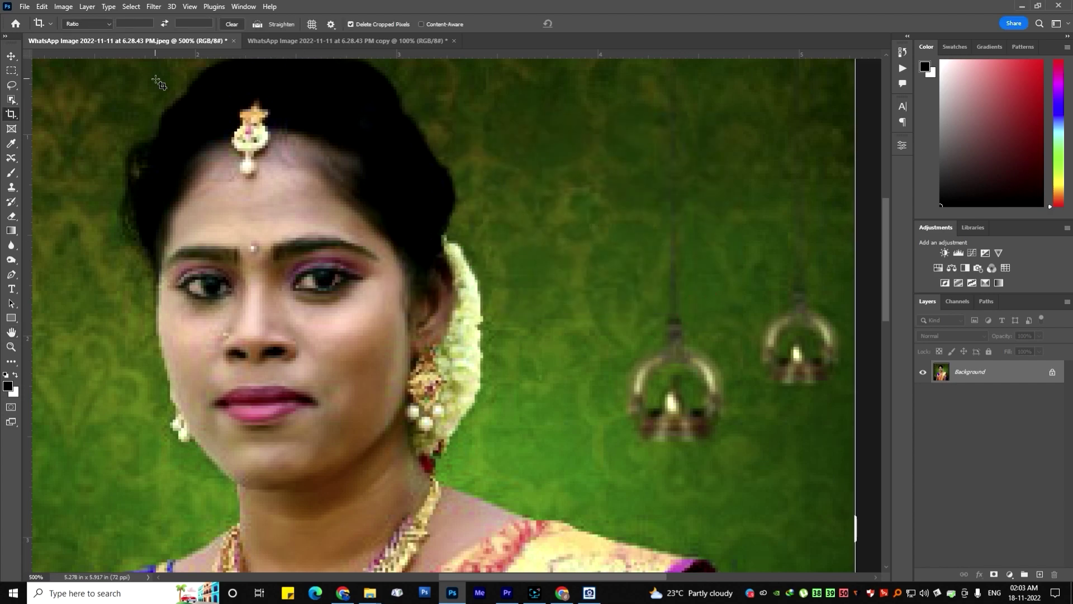
# Make sure Enable Preserve Details 2.0 Upscale is ticked in Technology Previews preferences.
pyautogui.click(41, 7)
pyautogui.moveTo(85, 474)
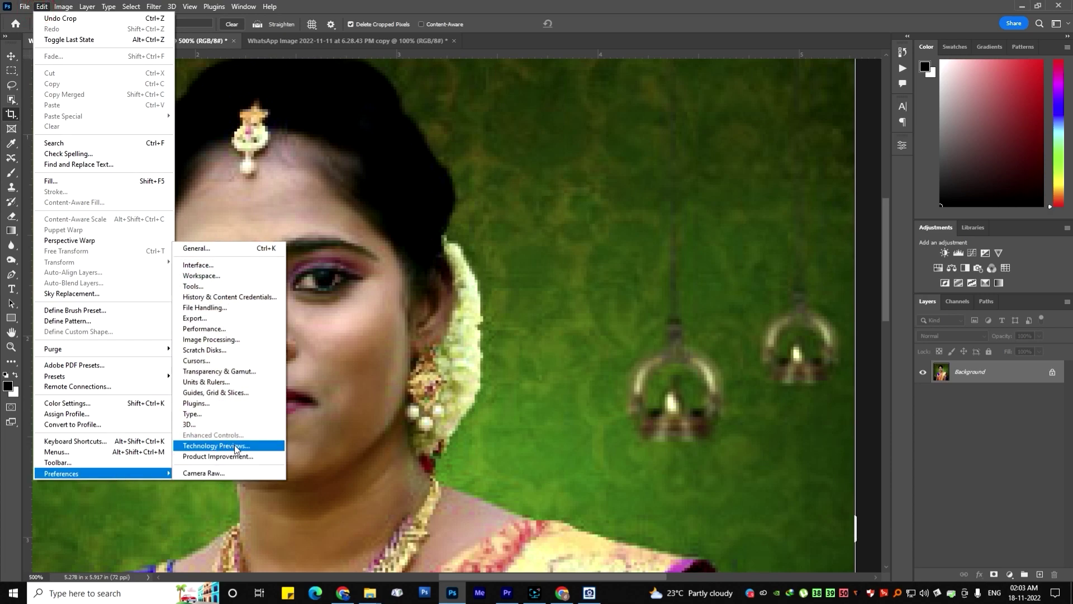
pyautogui.click(235, 446)
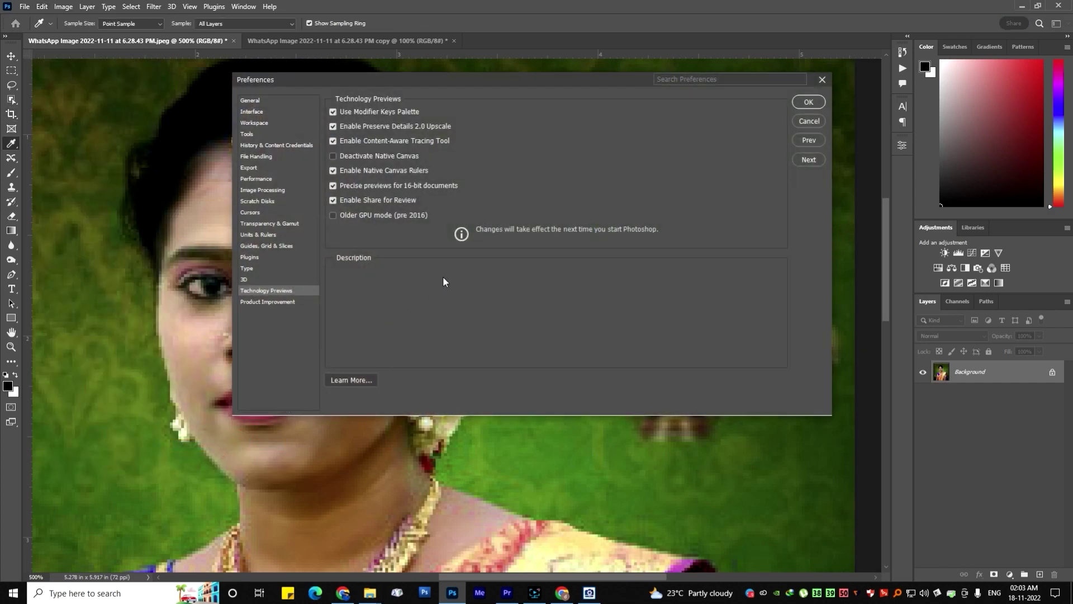
pyautogui.moveTo(394, 125)
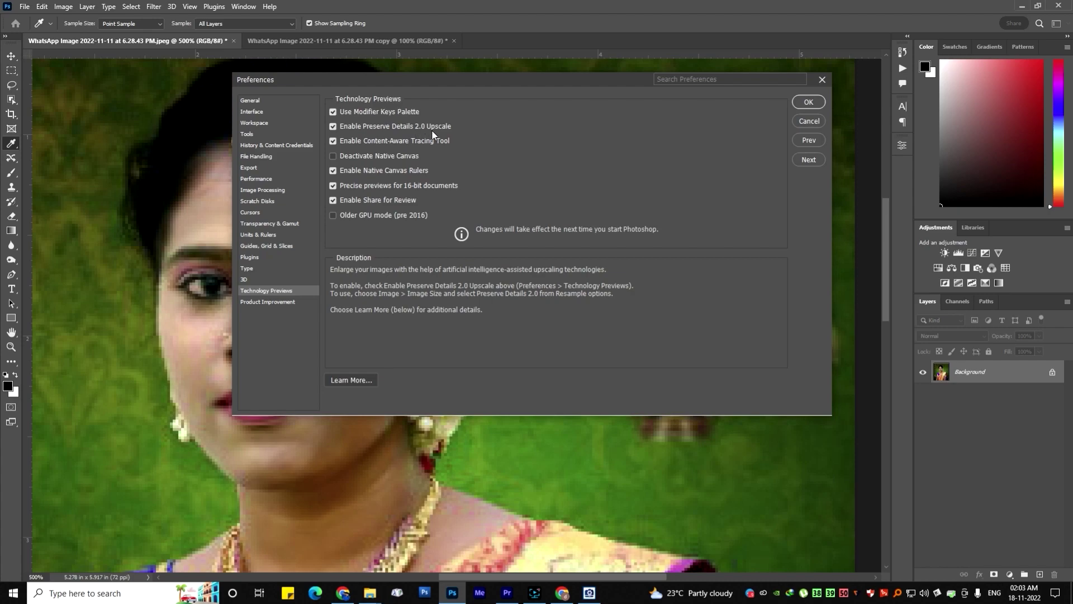
pyautogui.click(333, 127)
pyautogui.click(332, 128)
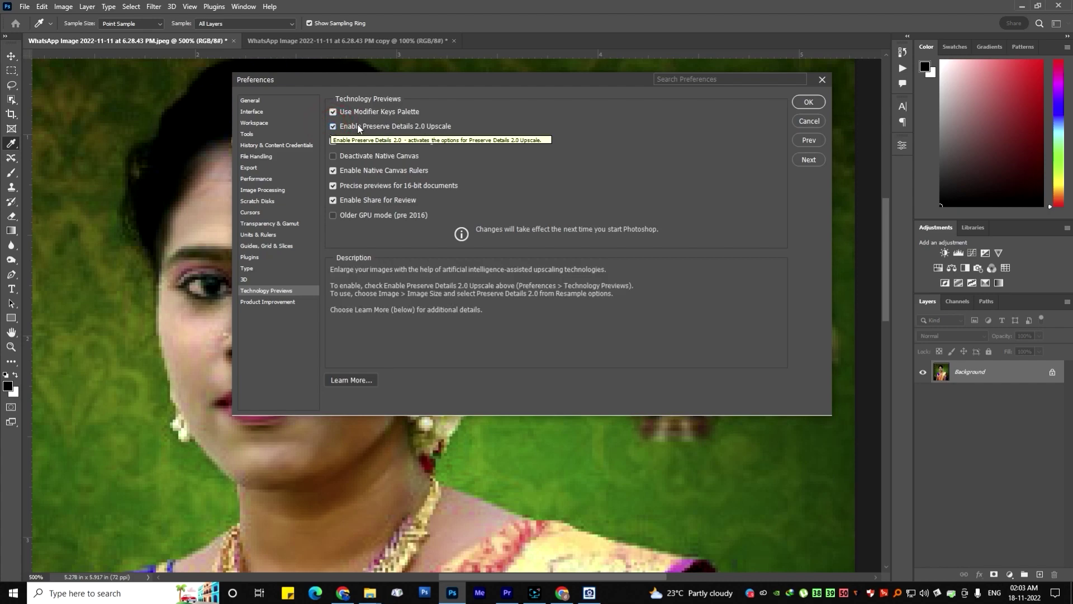
pyautogui.click(808, 102)
pyautogui.press('c')
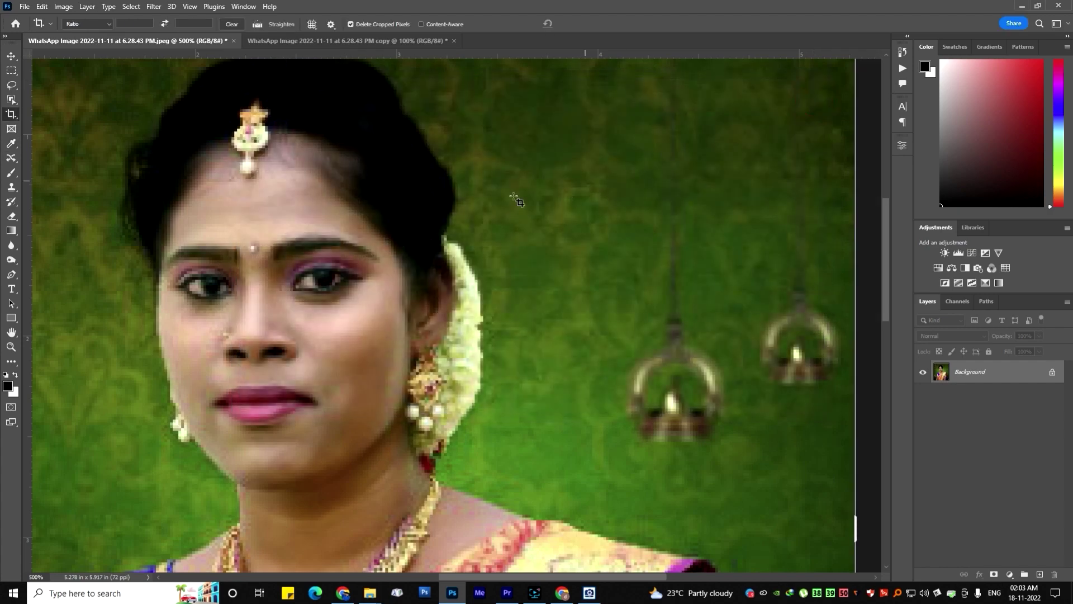
# In Image Size, choose Preserve Details 2.0 resampling and set resolution to 100 ppi.
pyautogui.click(61, 6)
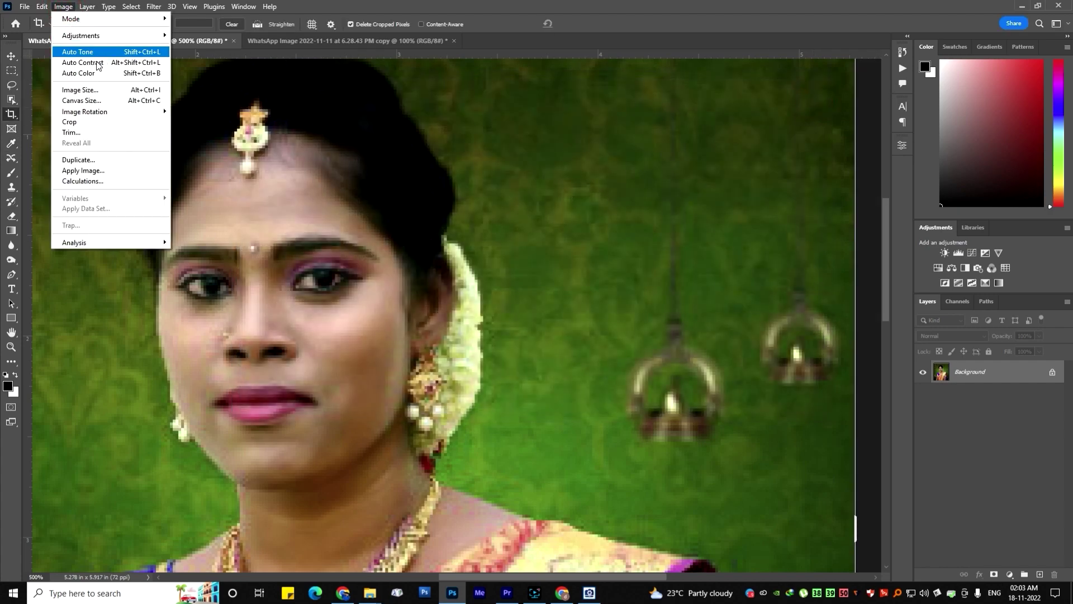
pyautogui.click(92, 93)
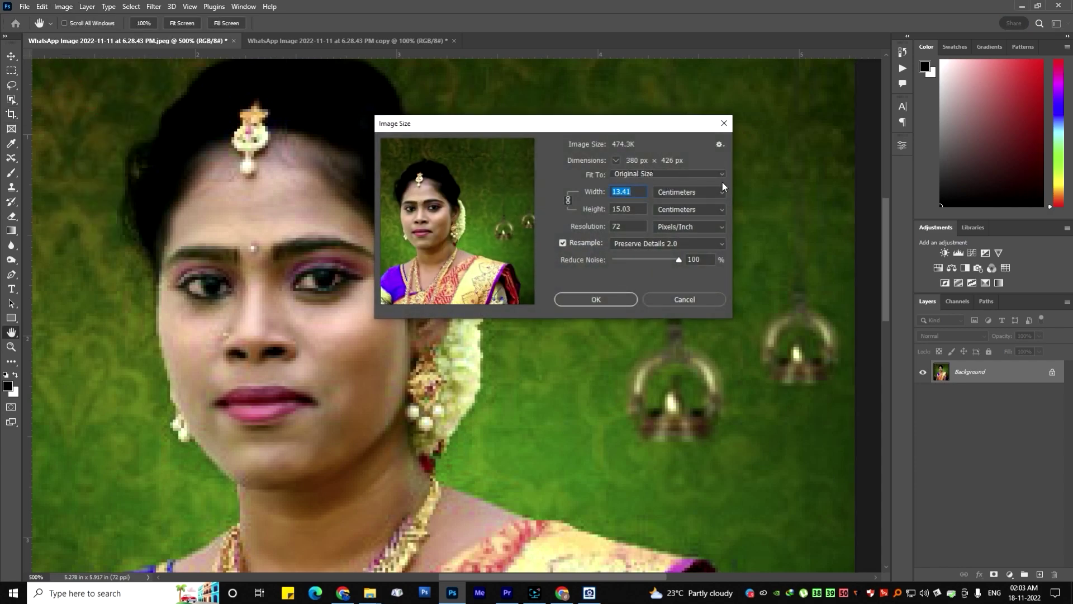
pyautogui.click(631, 243)
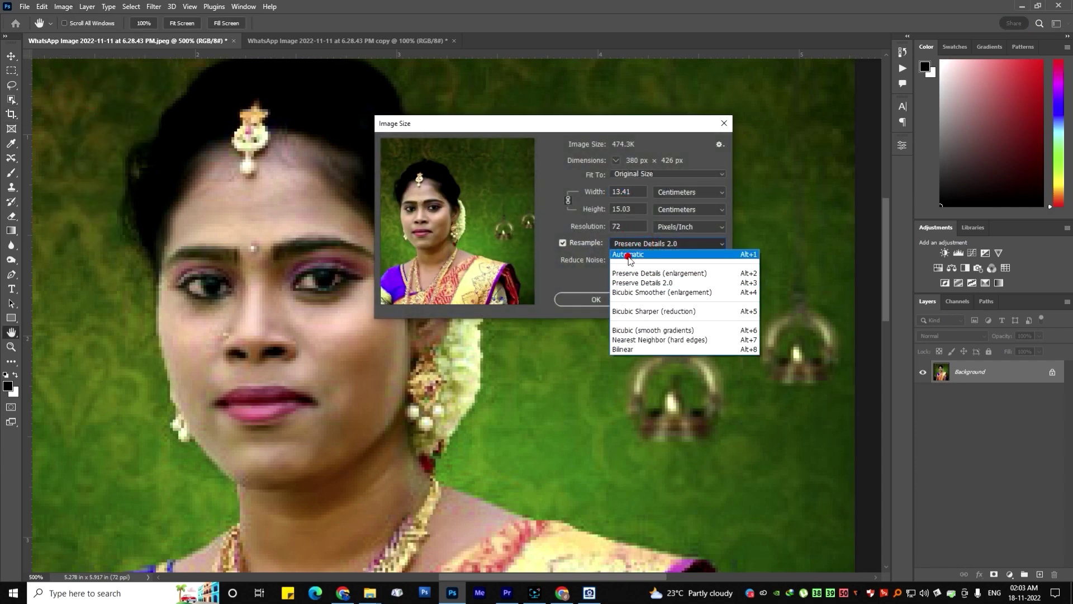
pyautogui.click(627, 257)
pyautogui.click(648, 244)
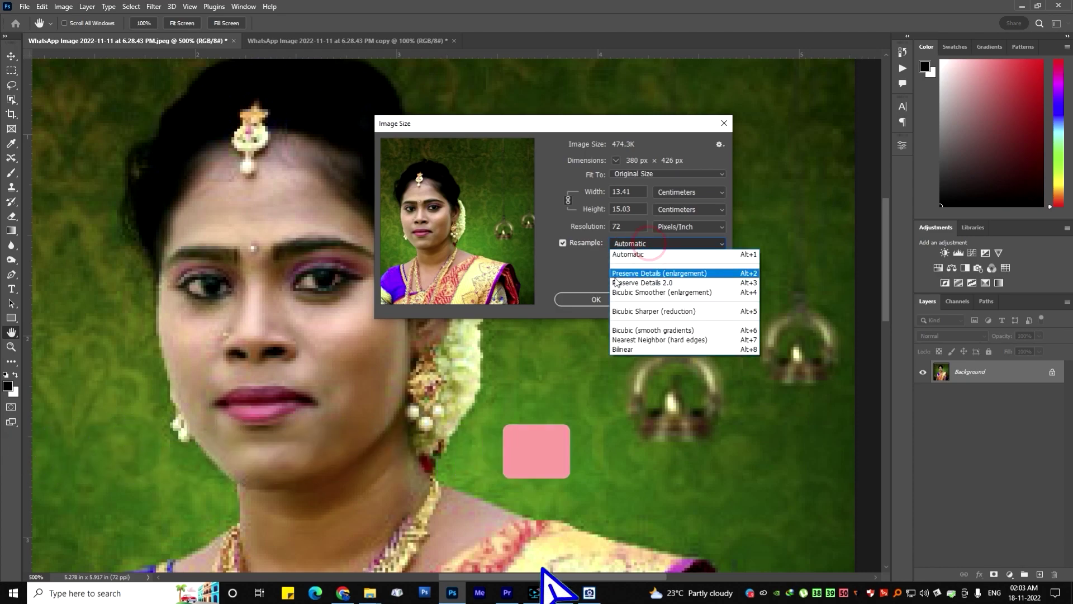
pyautogui.click(662, 284)
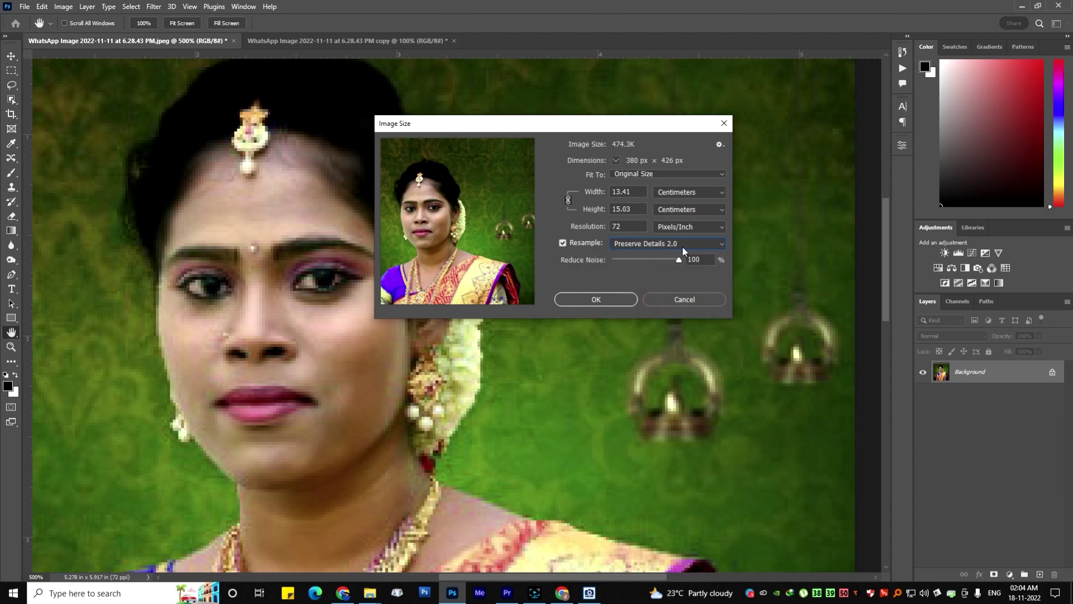
pyautogui.moveTo(672, 260); pyautogui.dragTo(641, 260)
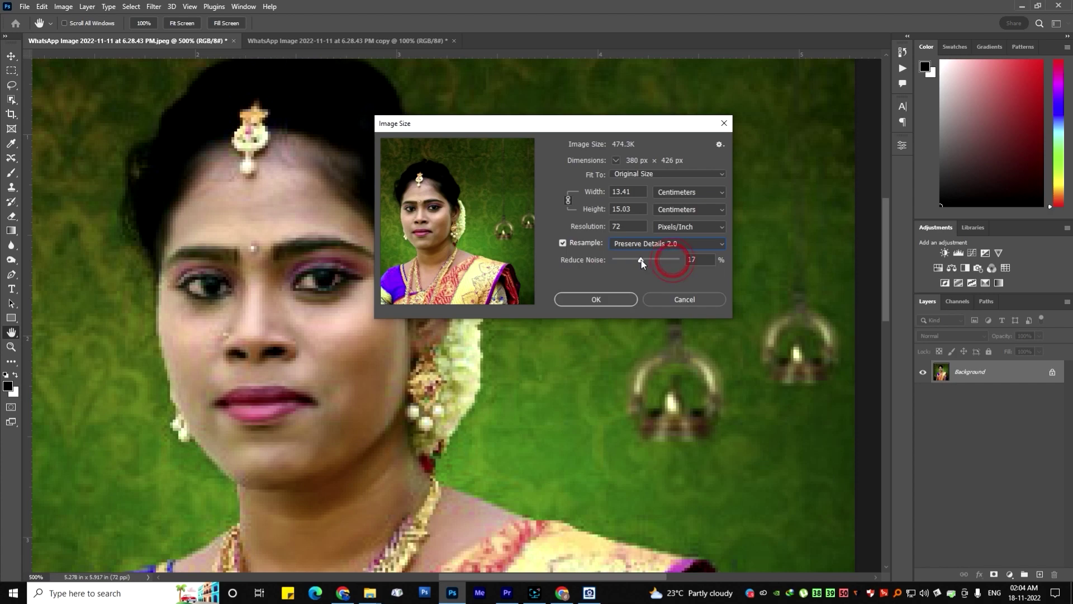
pyautogui.doubleClick(620, 228)
pyautogui.write('100')
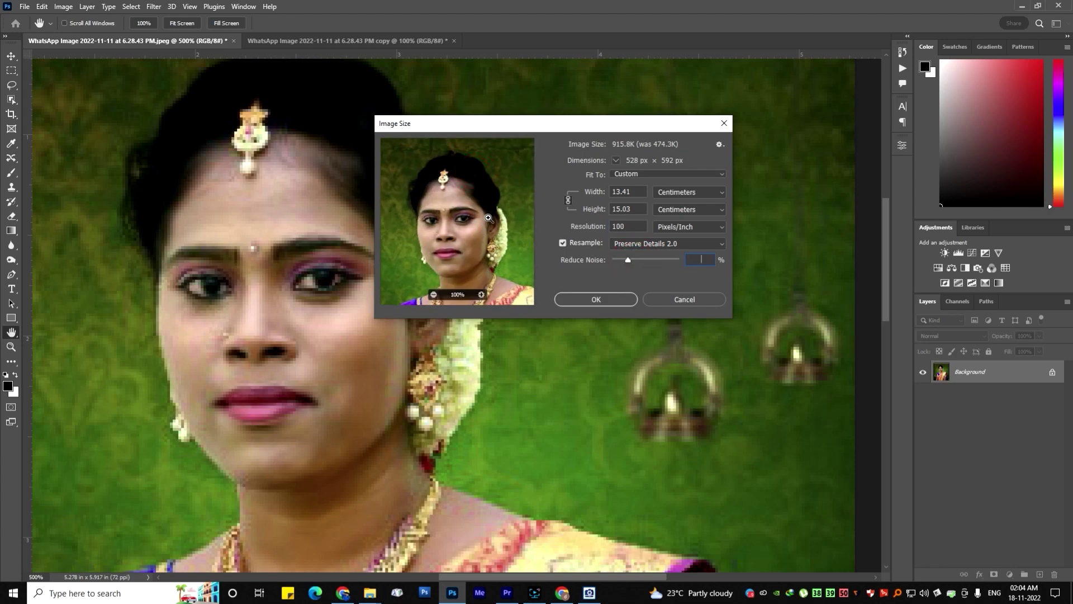
pyautogui.click(529, 221)
# Inspect the preview around the eyes, raise Reduce Noise to 94%, and apply the resize.
pyautogui.moveTo(502, 266); pyautogui.dragTo(477, 300)
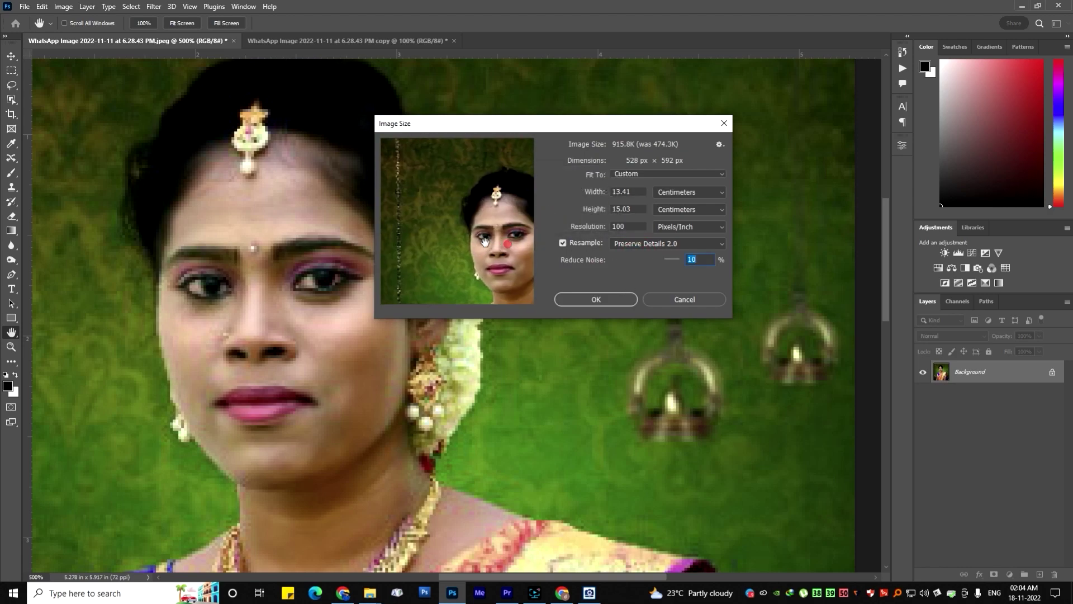
pyautogui.click(481, 294)
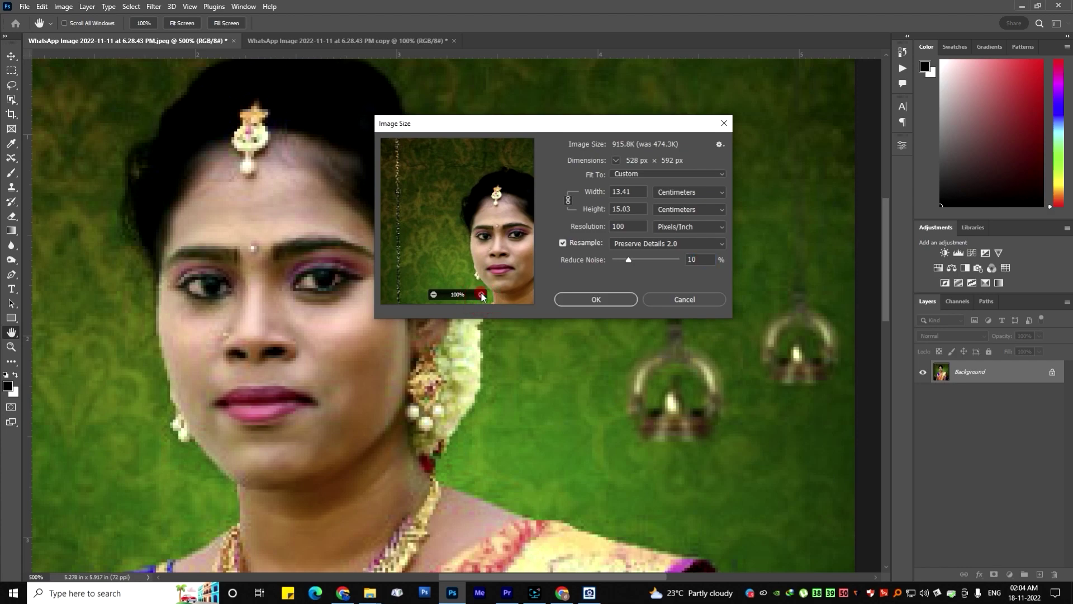
pyautogui.click(480, 295)
pyautogui.moveTo(508, 210); pyautogui.dragTo(425, 201)
pyautogui.click(526, 219)
pyautogui.moveTo(532, 221); pyautogui.dragTo(507, 191)
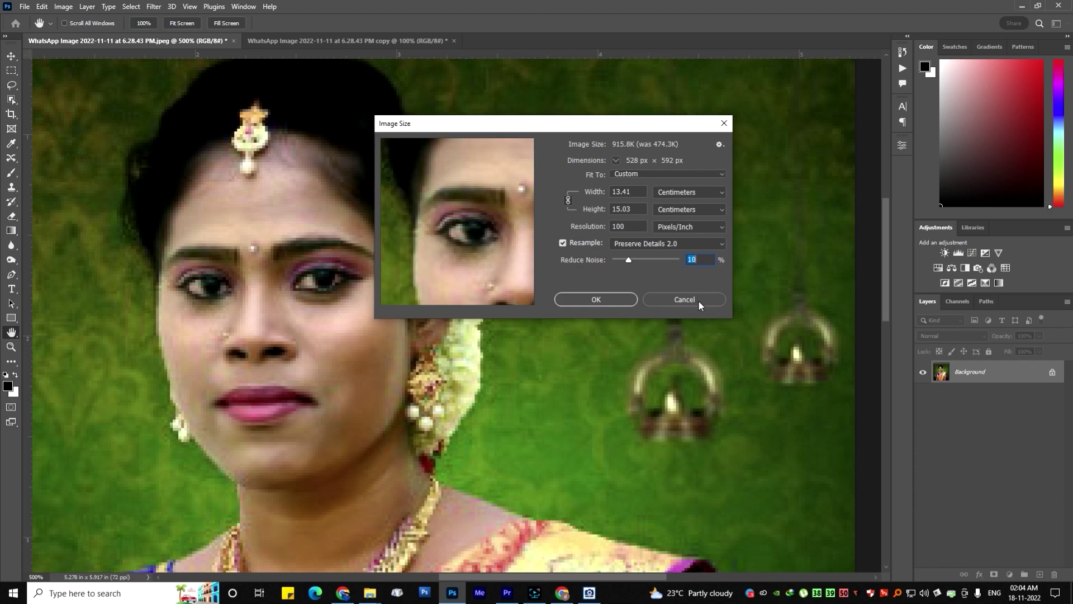
pyautogui.moveTo(636, 261); pyautogui.dragTo(672, 259)
pyautogui.click(596, 299)
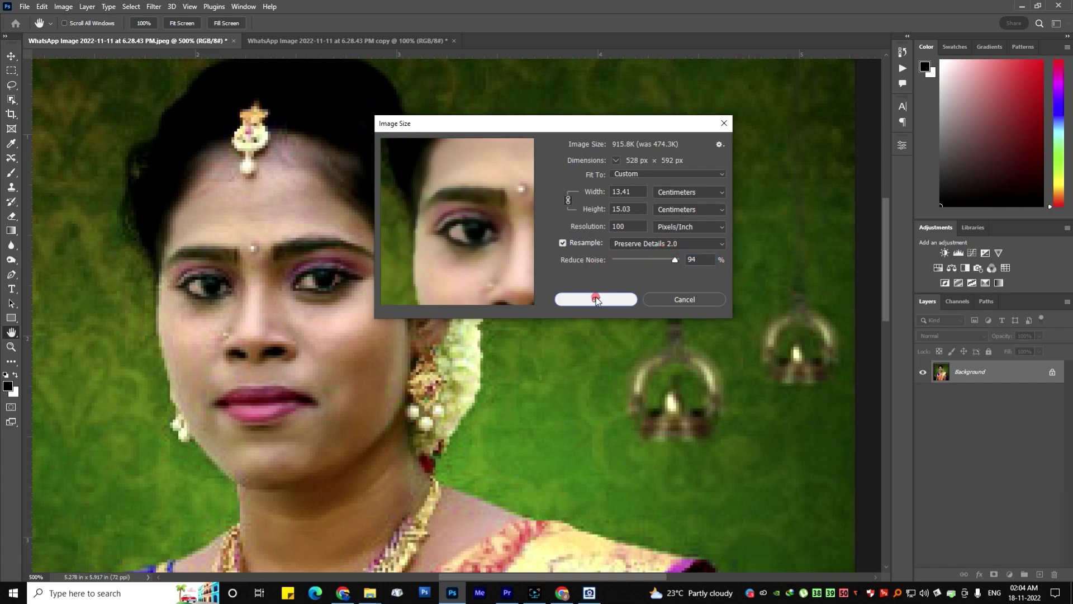
pyautogui.press('c')
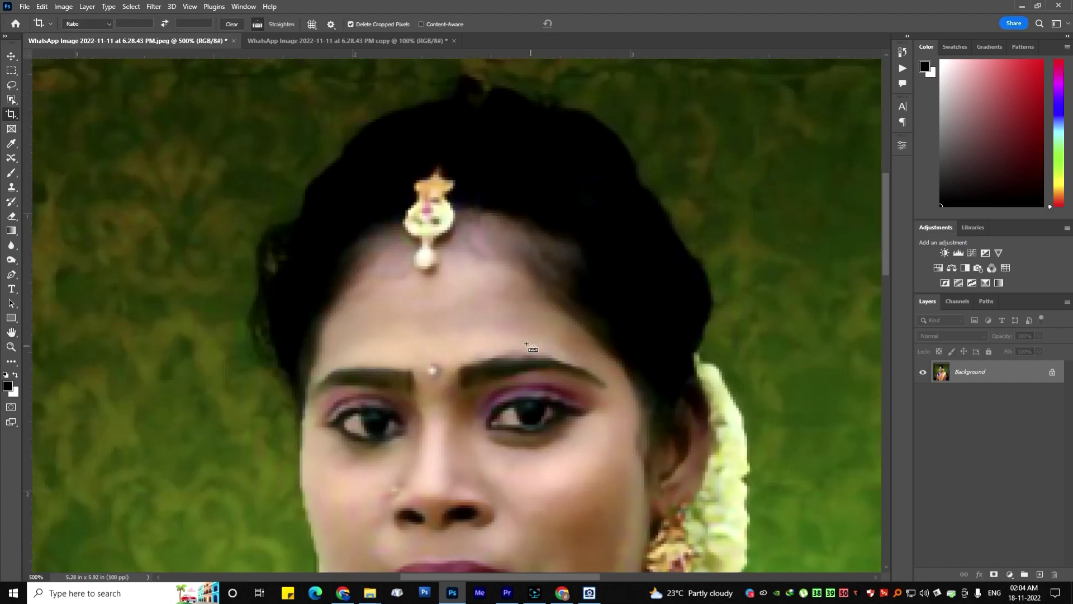
pyautogui.hotkey('ctrl', '-')
pyautogui.hotkey('ctrl', '-')
pyautogui.hotkey('ctrl', '-')
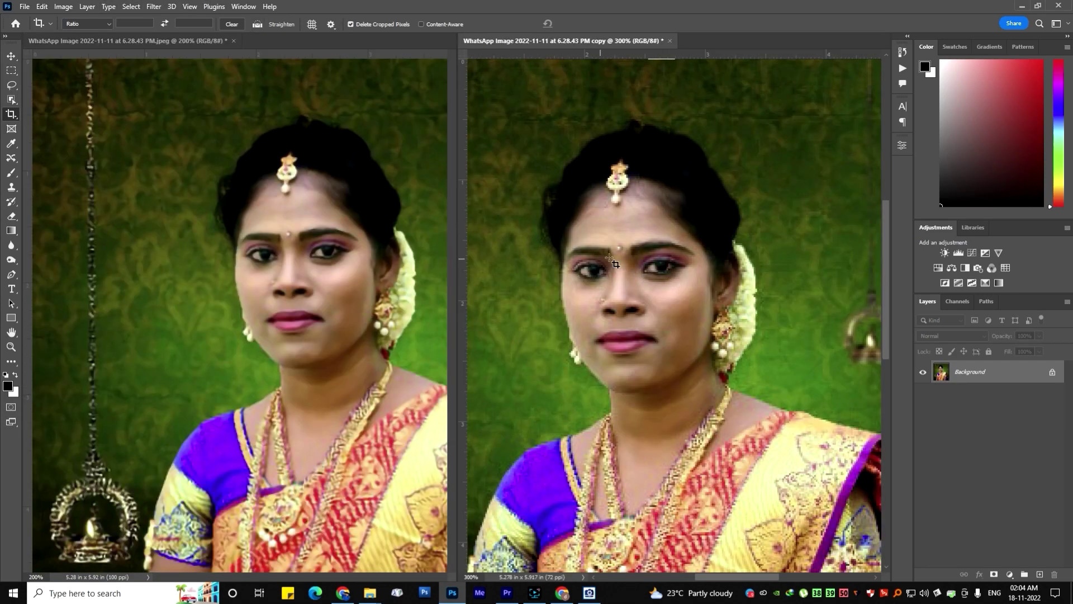
# Pan the original copy so its face lines up with the upscaled version.
pyautogui.moveTo(616, 259); pyautogui.dragTo(627, 232)
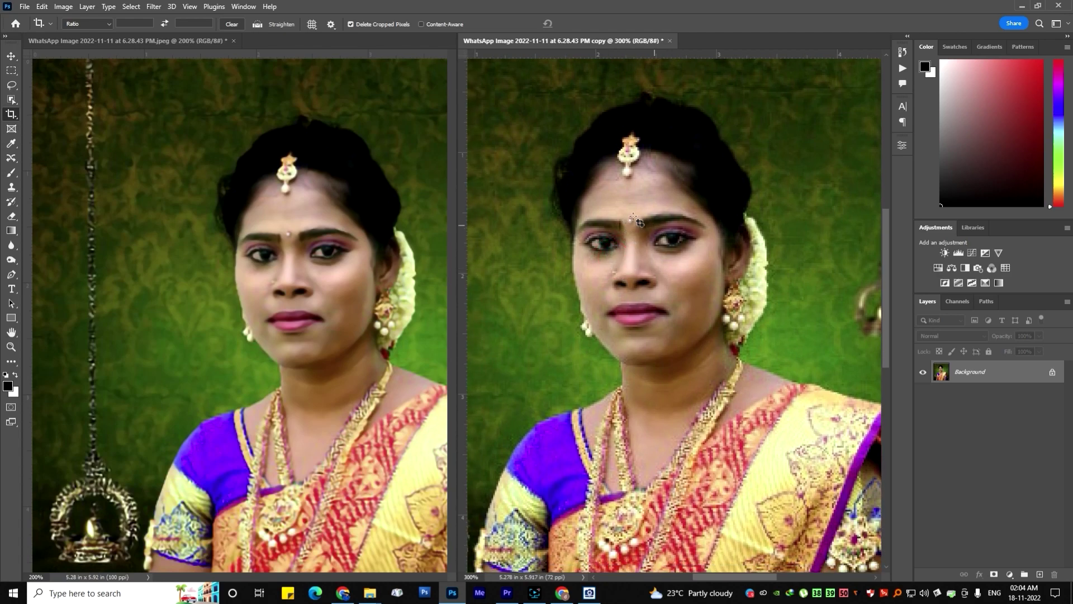